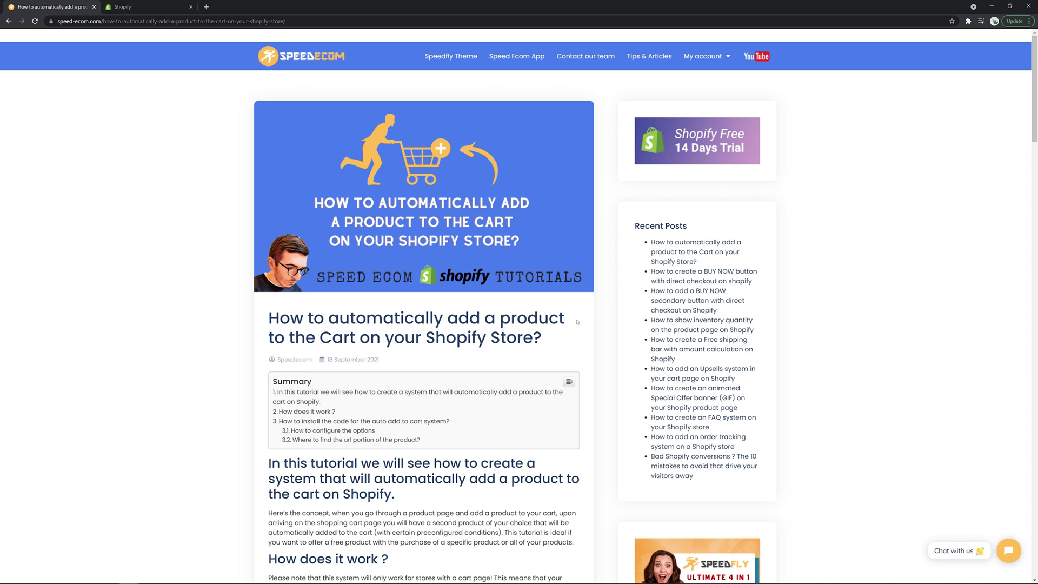
# Step: Highlight the tutorial's full cart.liquid auto-add code block, through {% endunless %}, for copying
pyautogui.scroll(-10, 578, 322)
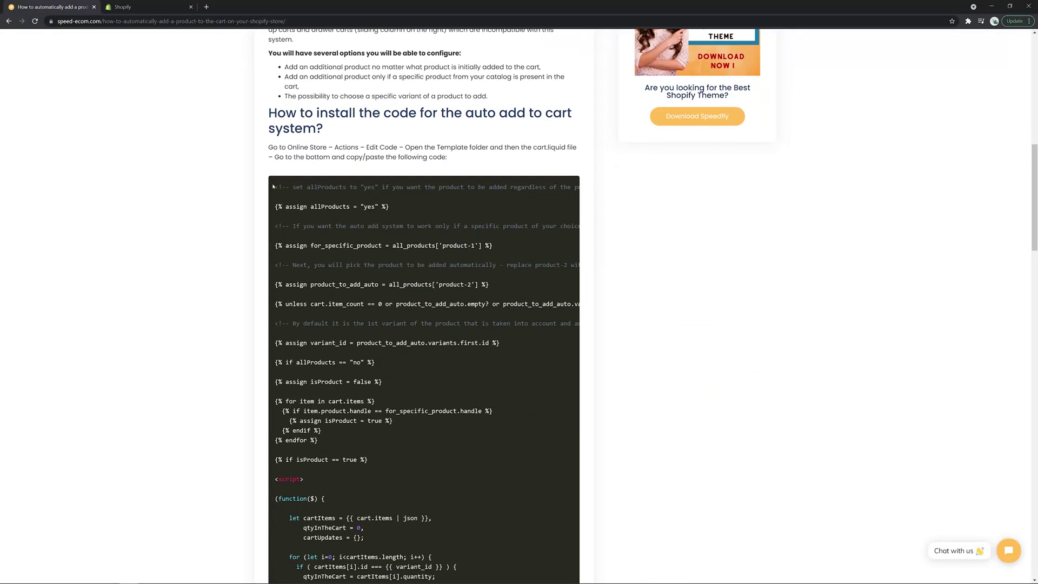
pyautogui.scroll(-9, 389, 281)
pyautogui.moveTo(273, 186); pyautogui.dragTo(362, 384)
pyautogui.scroll(-1, 394, 325)
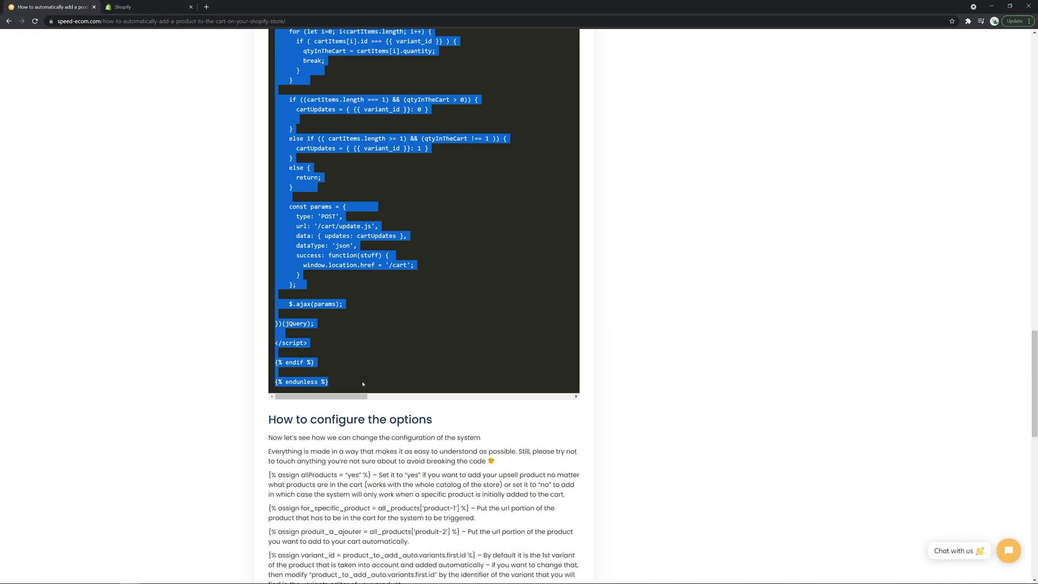
# Step: Open the Debut theme's cart.liquid file in the code editor by searching 'cart'
pyautogui.click(124, 6)
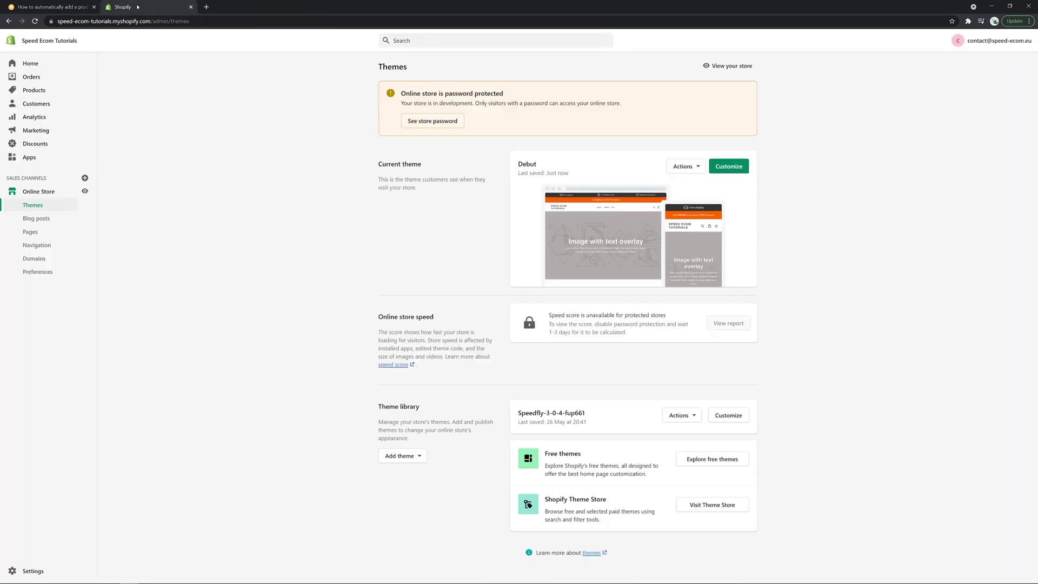
pyautogui.click(681, 167)
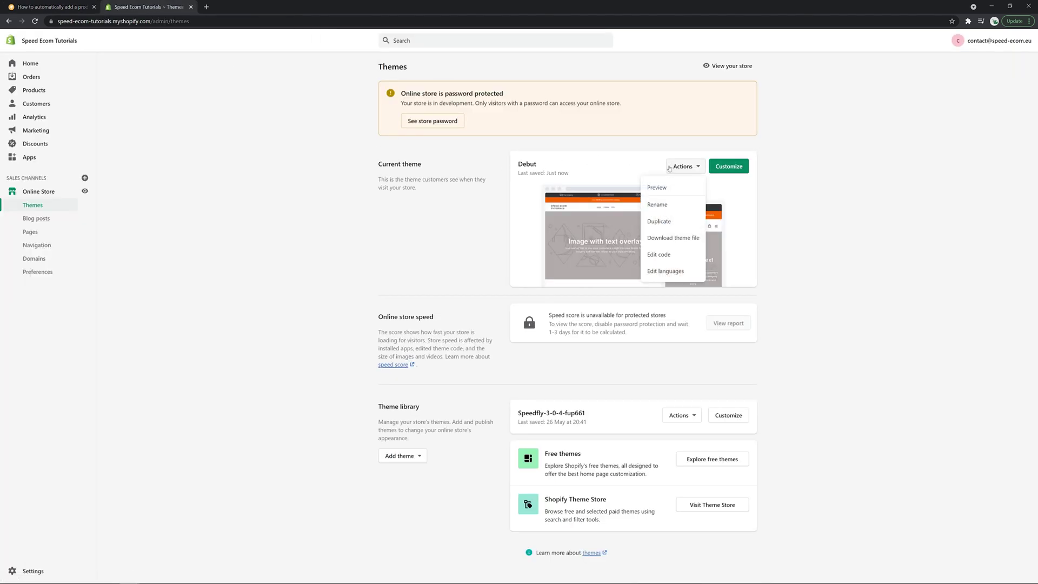
pyautogui.click(649, 250)
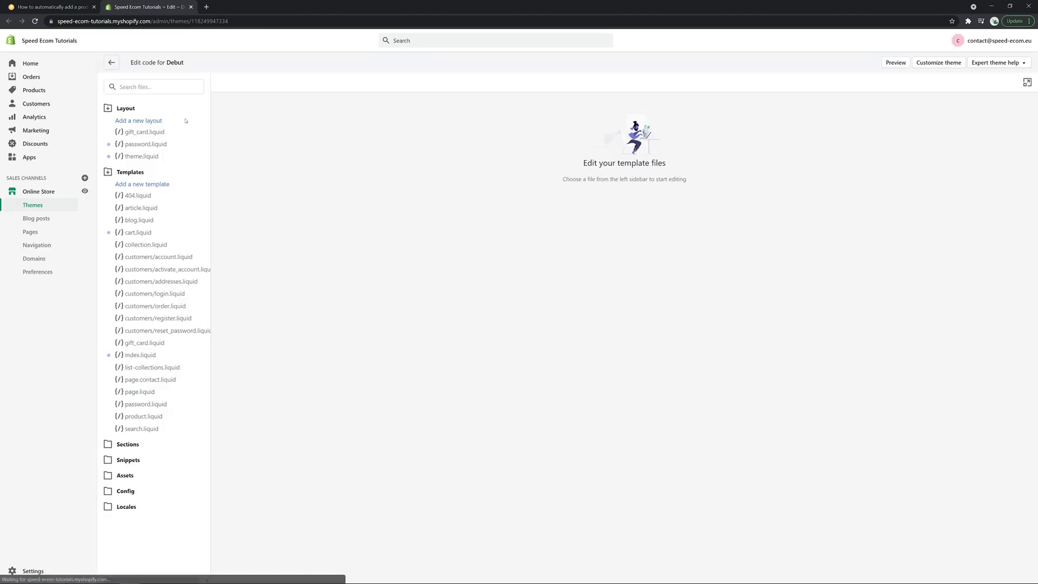
pyautogui.click(144, 87)
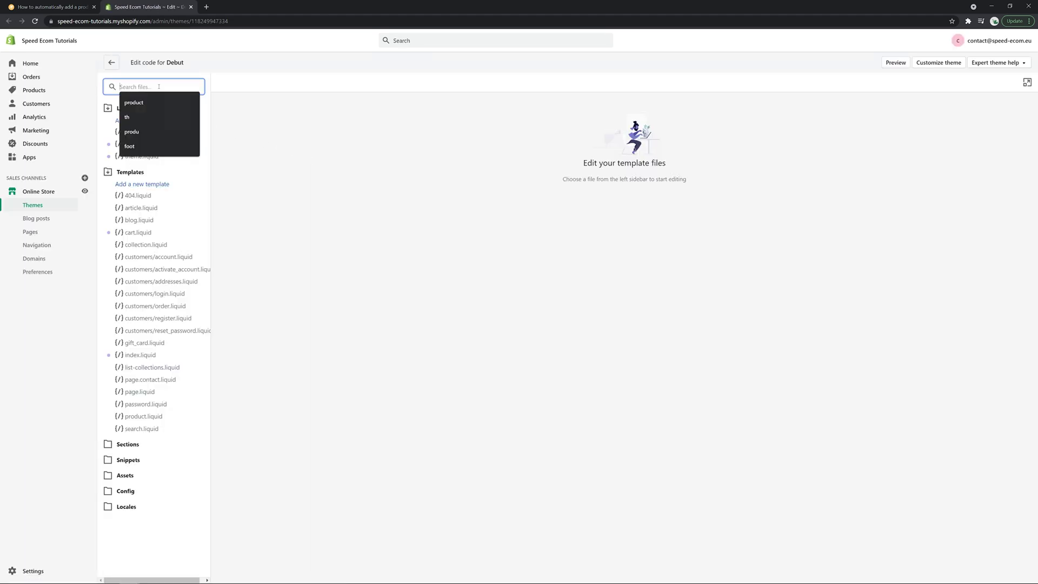
pyautogui.write('cart')
pyautogui.click(138, 147)
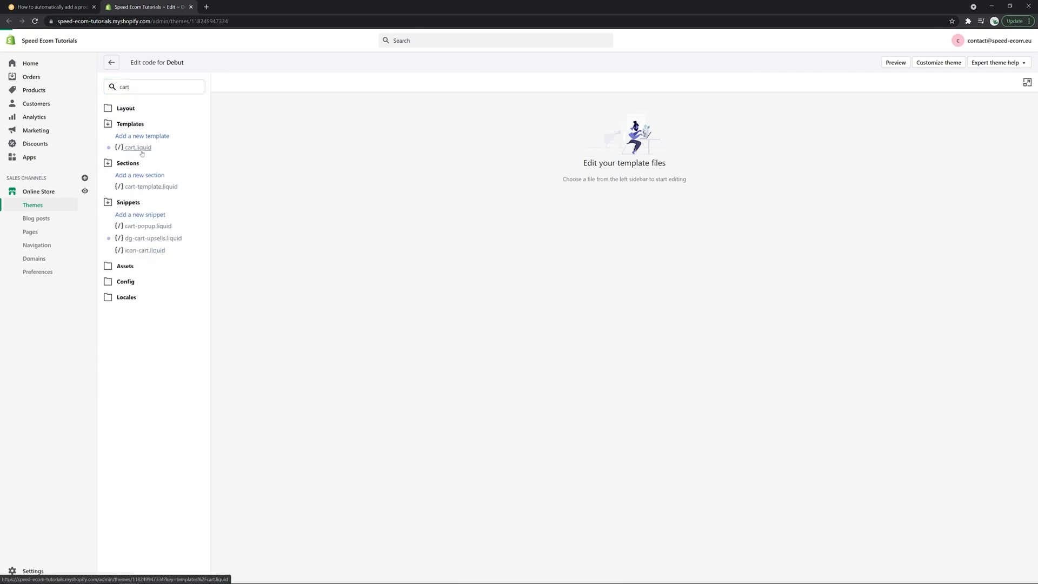
# Step: Paste the auto-add code below the existing cart.liquid content and save the file
pyautogui.press('Return')
pyautogui.press('Return')
pyautogui.press('Return')
pyautogui.press('Return')
pyautogui.press('Return')
pyautogui.press('Return')
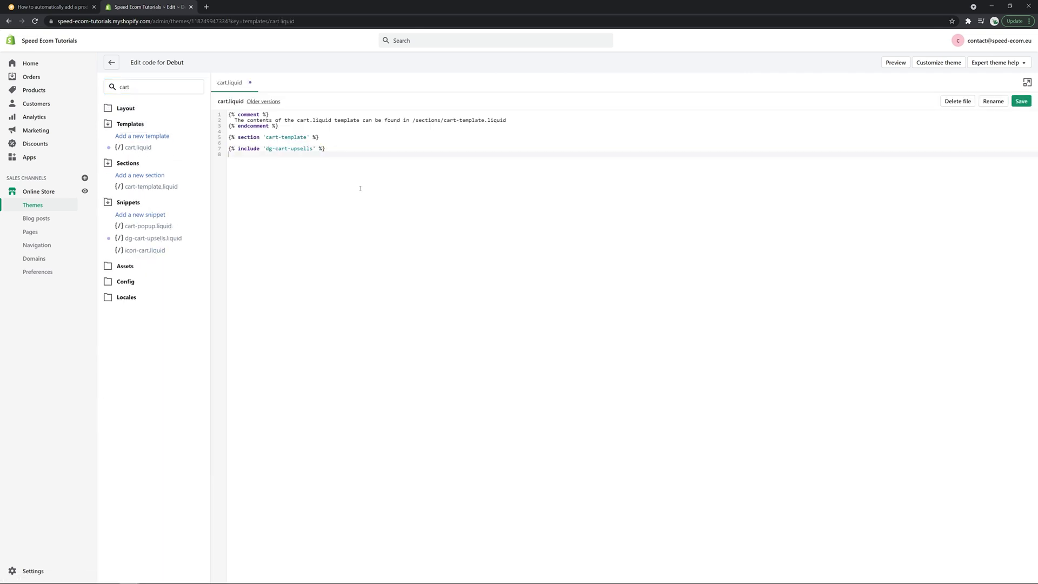
pyautogui.hotkey('ctrl', 'v')
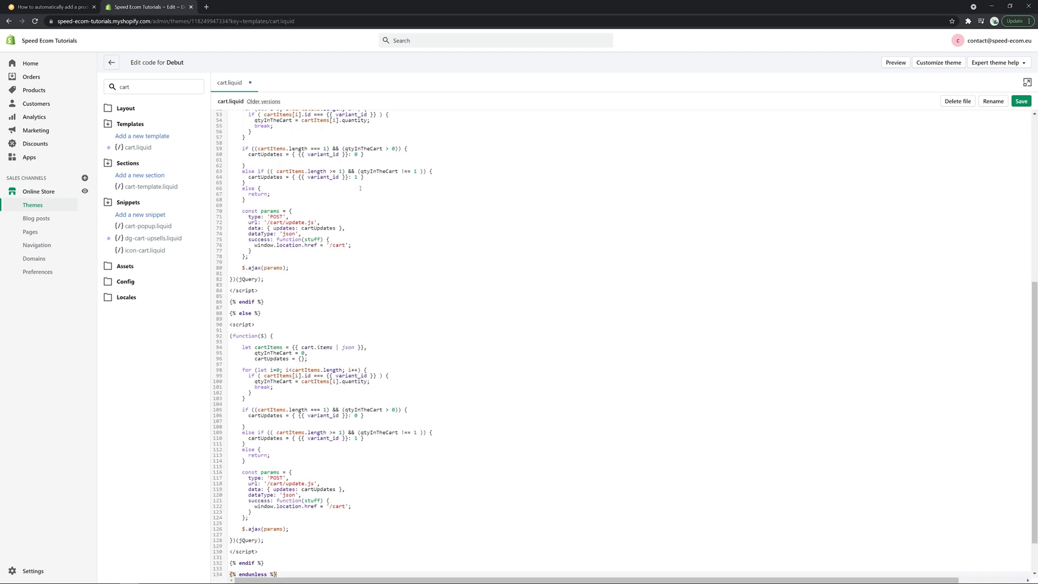
pyautogui.click(1021, 101)
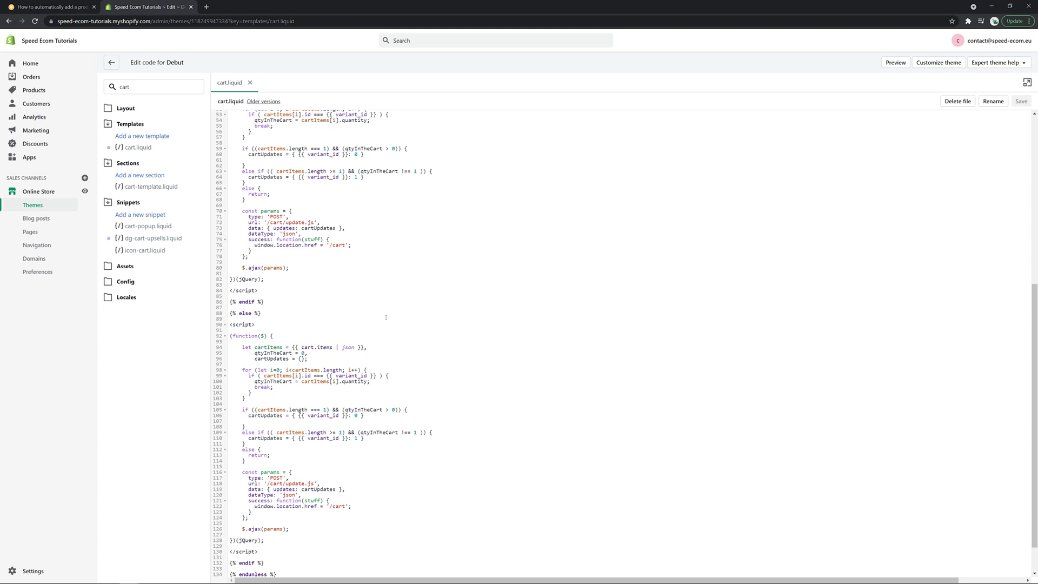
pyautogui.scroll(5, 387, 317)
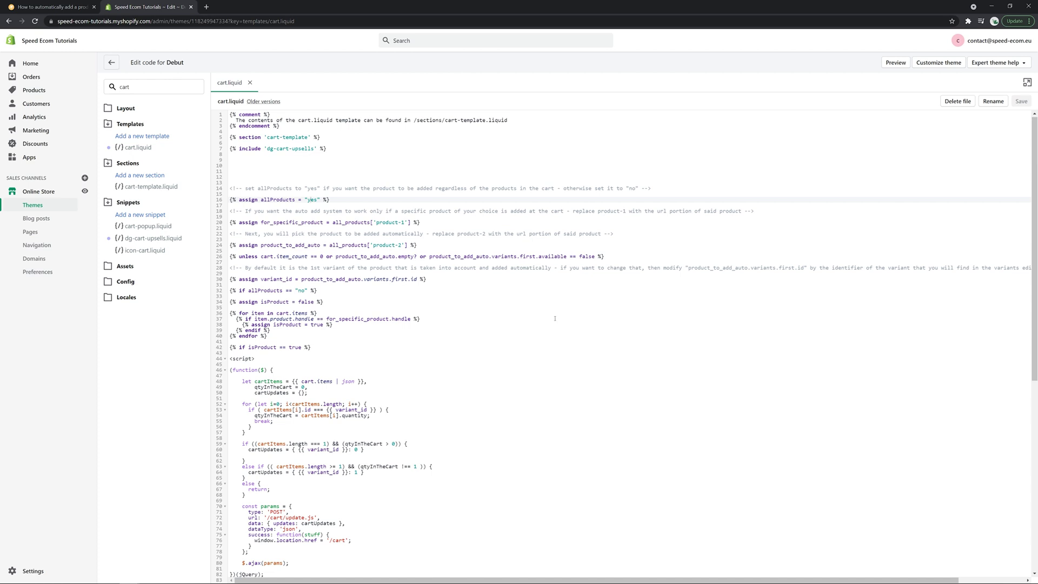
# Step: Replace allProducts' 'yes' with 'no' on line 16, then highlight the specific-product line
pyautogui.doubleClick(316, 200)
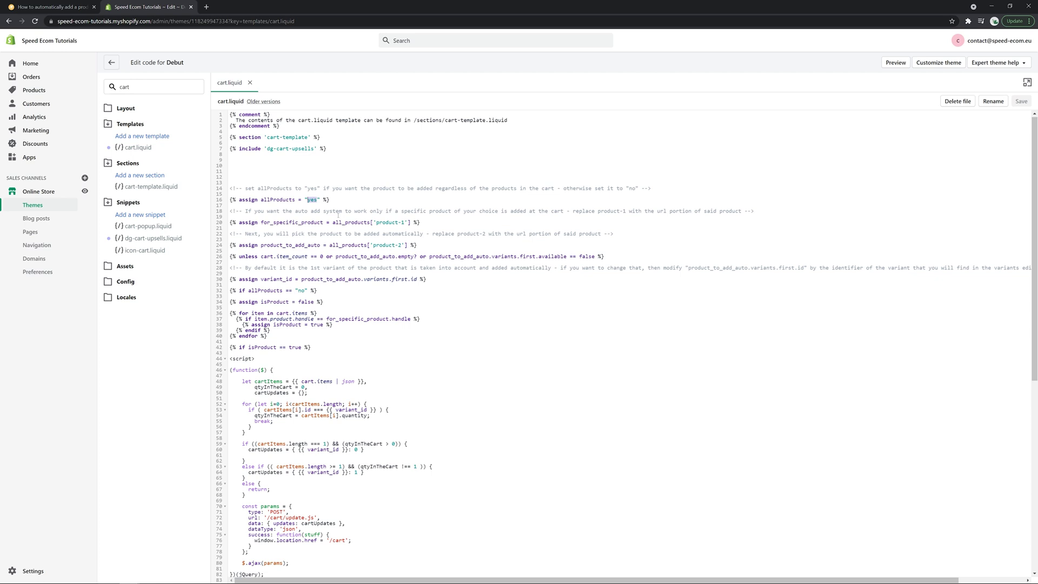
pyautogui.write('no')
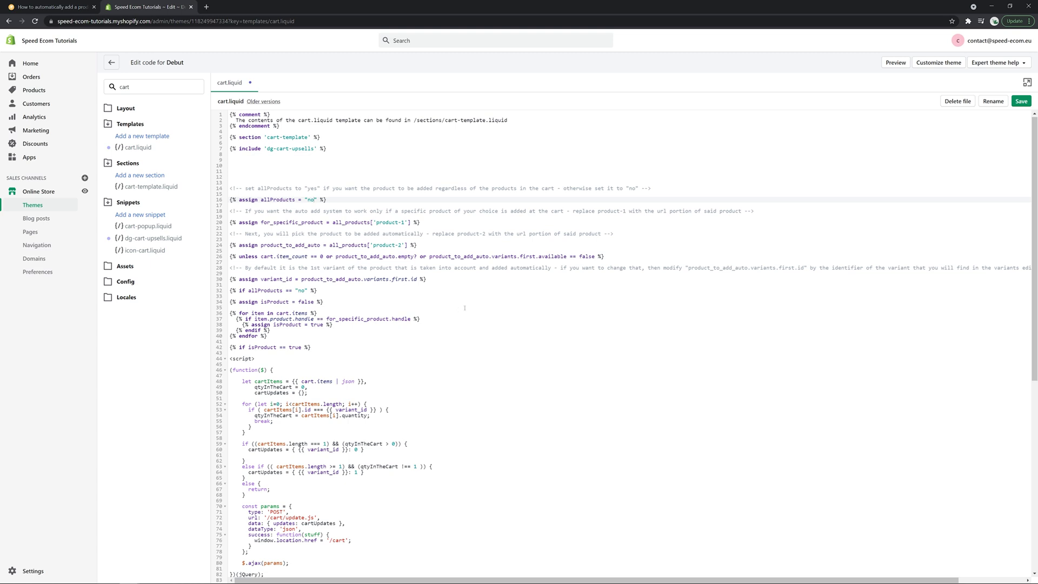
pyautogui.moveTo(425, 222); pyautogui.dragTo(231, 223)
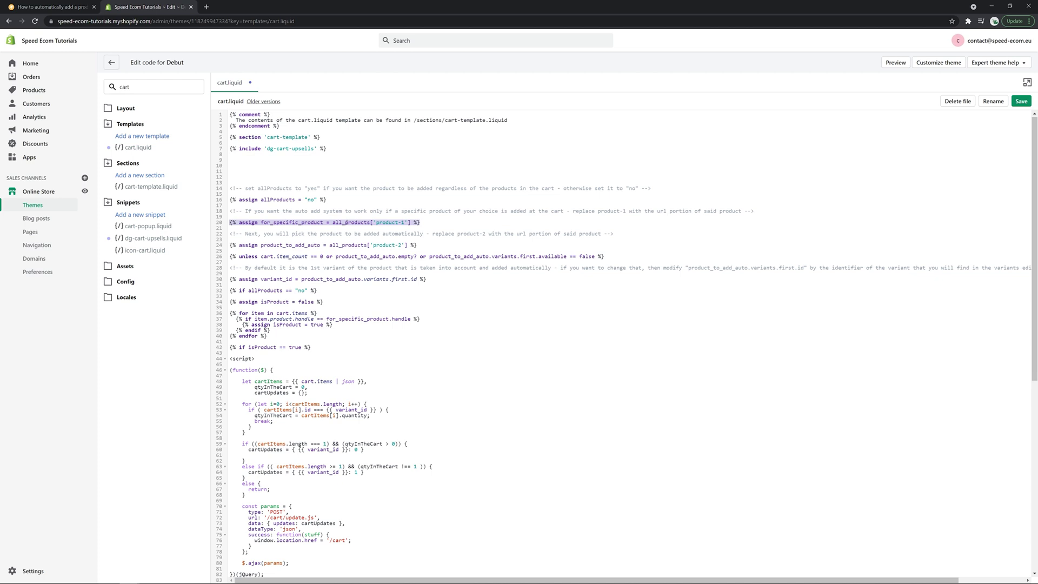
# Step: Highlight the product-1 handle on line 20 and open the Products admin page in a new tab
pyautogui.click(357, 222)
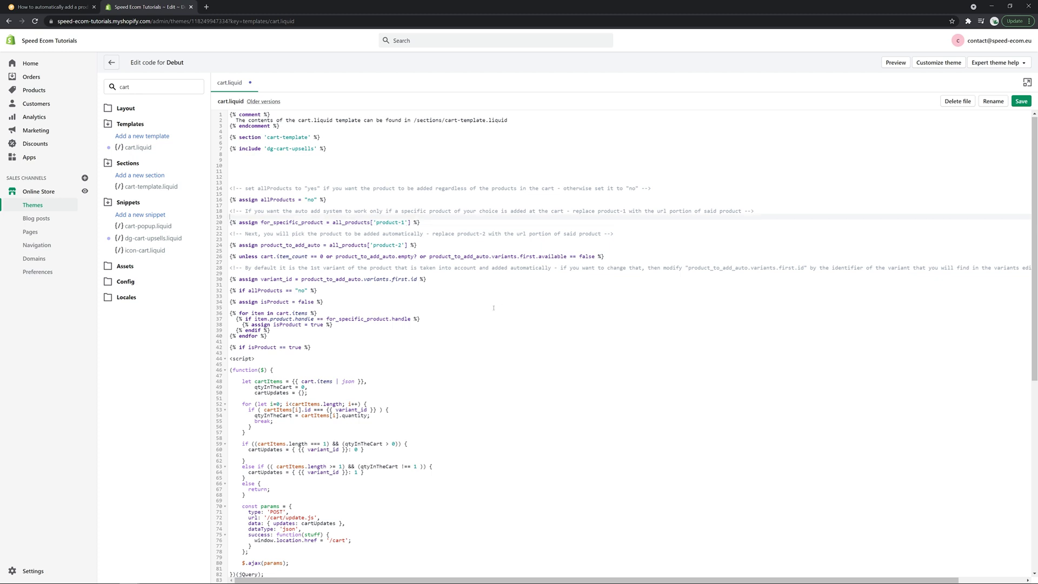
pyautogui.moveTo(407, 222); pyautogui.dragTo(377, 222)
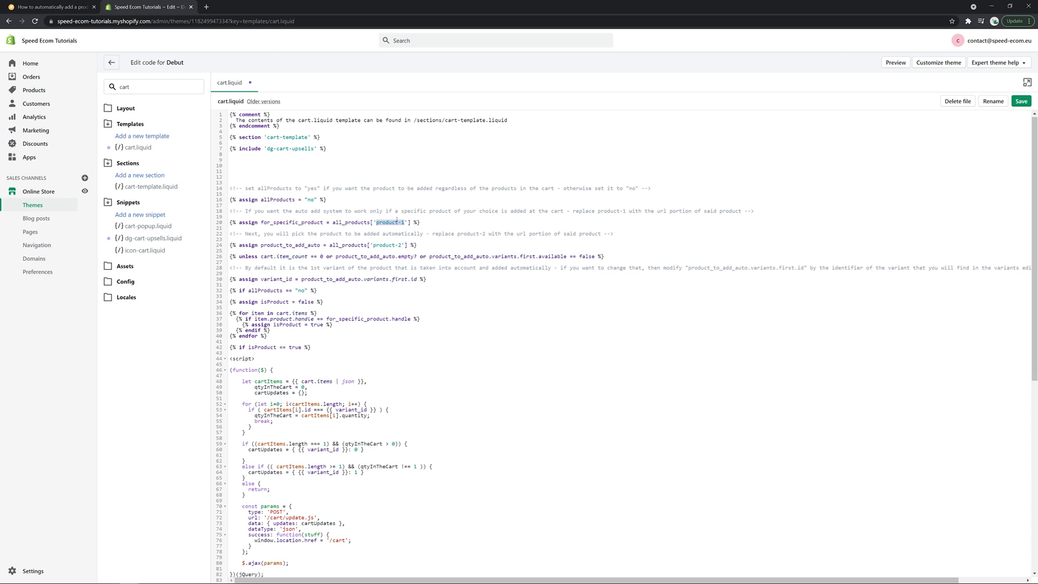
pyautogui.rightClick(53, 93)
pyautogui.click(90, 99)
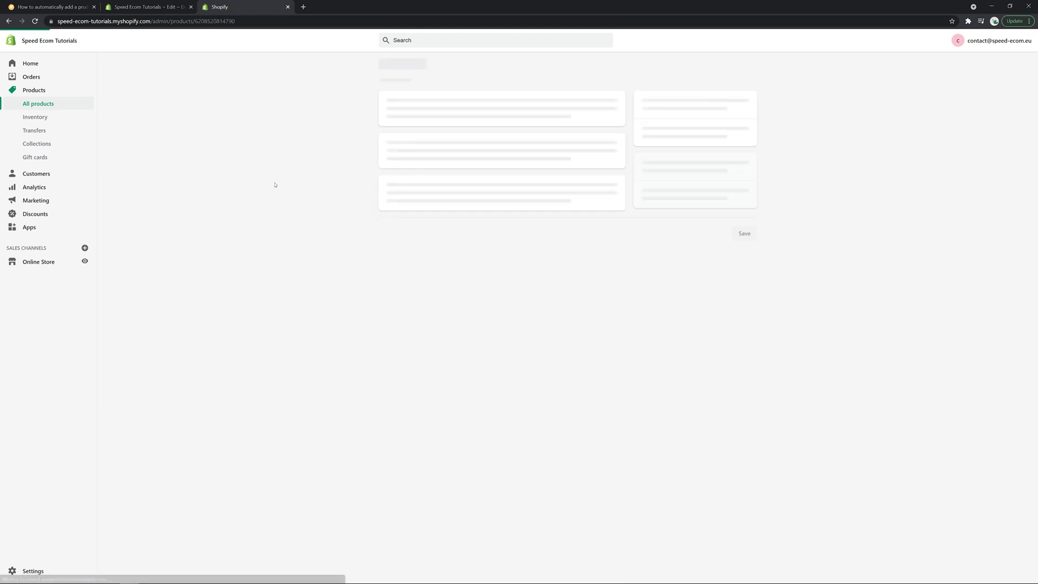
# Step: Verify Product 1's URL slug is product-1, then back in cart.liquid select the product_to_add_auto line
pyautogui.scroll(-15, 336, 211)
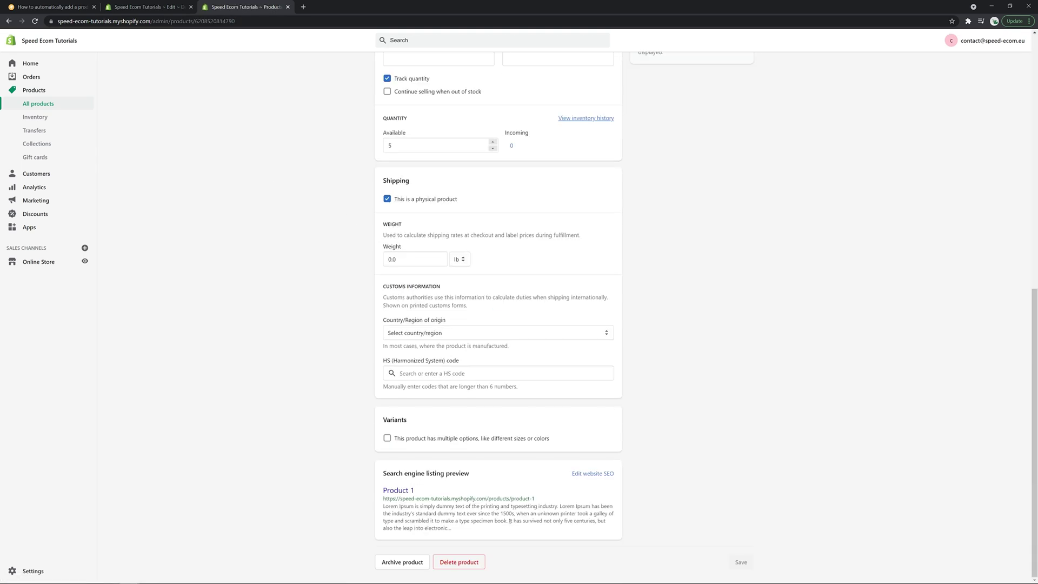
pyautogui.moveTo(511, 499); pyautogui.dragTo(535, 498)
pyautogui.click(537, 500)
pyautogui.click(151, 3)
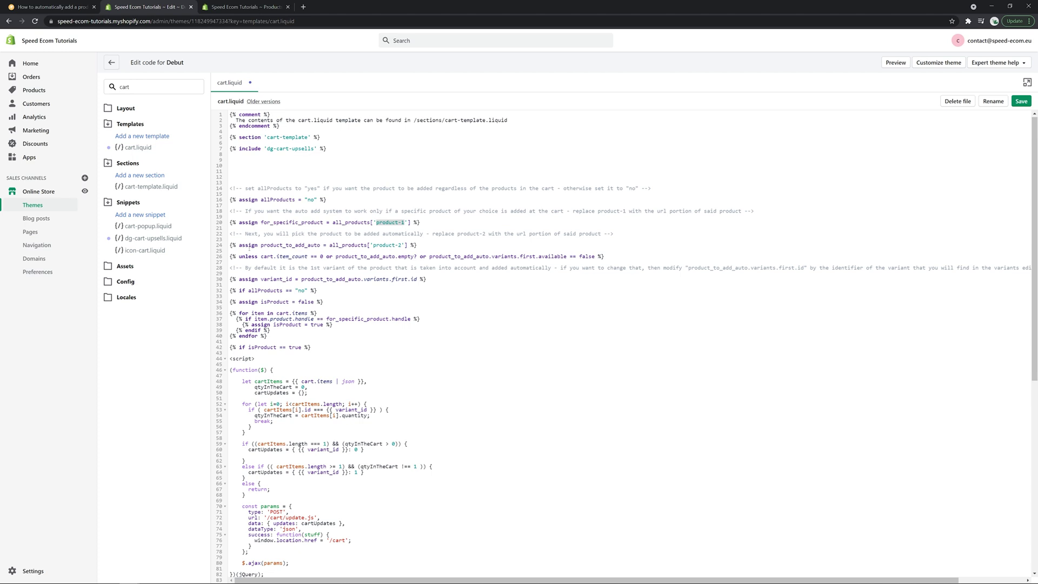
pyautogui.moveTo(239, 245); pyautogui.dragTo(433, 245)
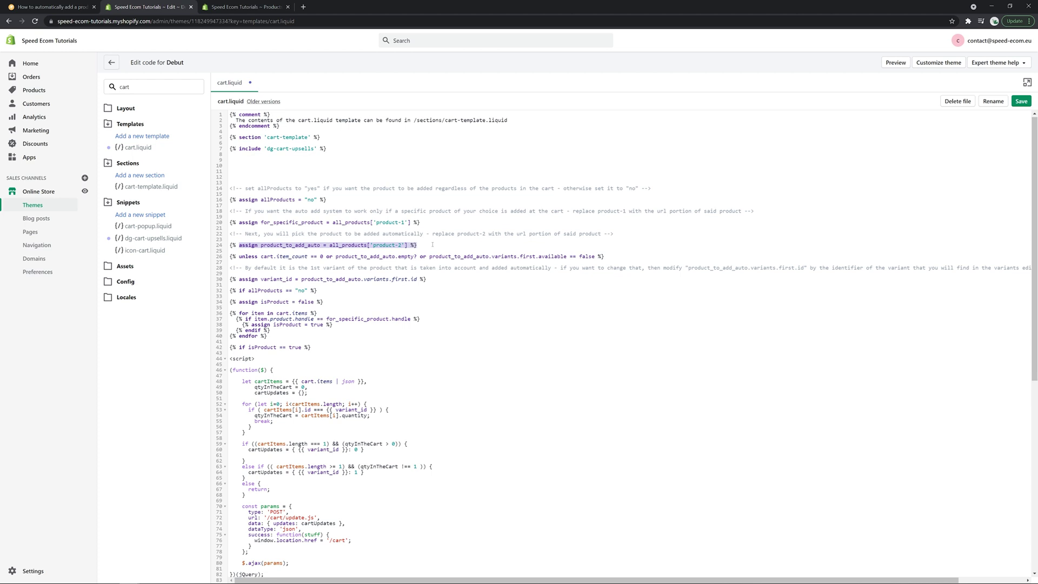
# Step: Open Product 2 from All products and confirm its URL slug is product-2
pyautogui.click(403, 245)
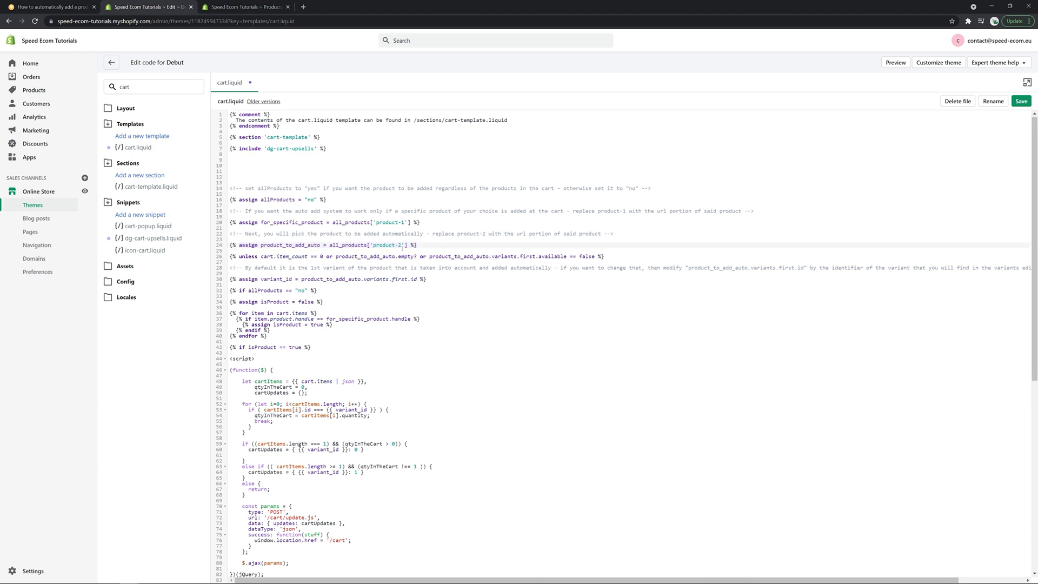
pyautogui.click(246, 7)
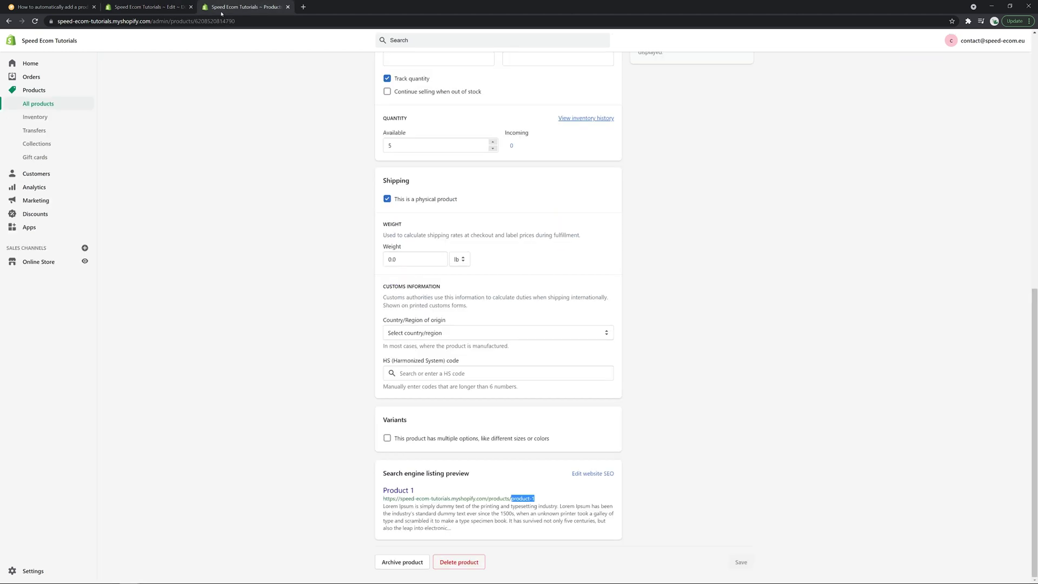
pyautogui.click(56, 105)
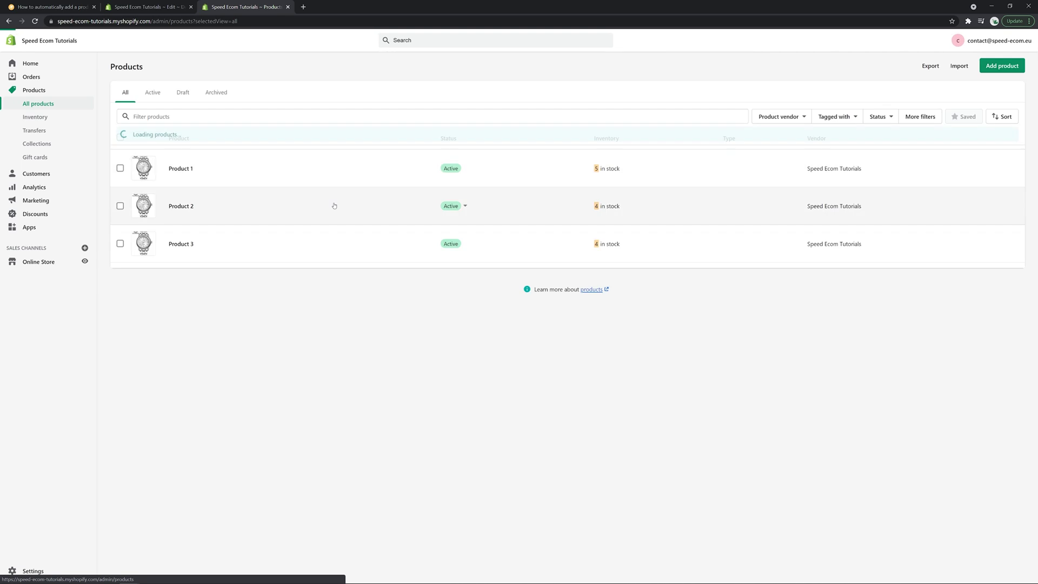
pyautogui.click(238, 206)
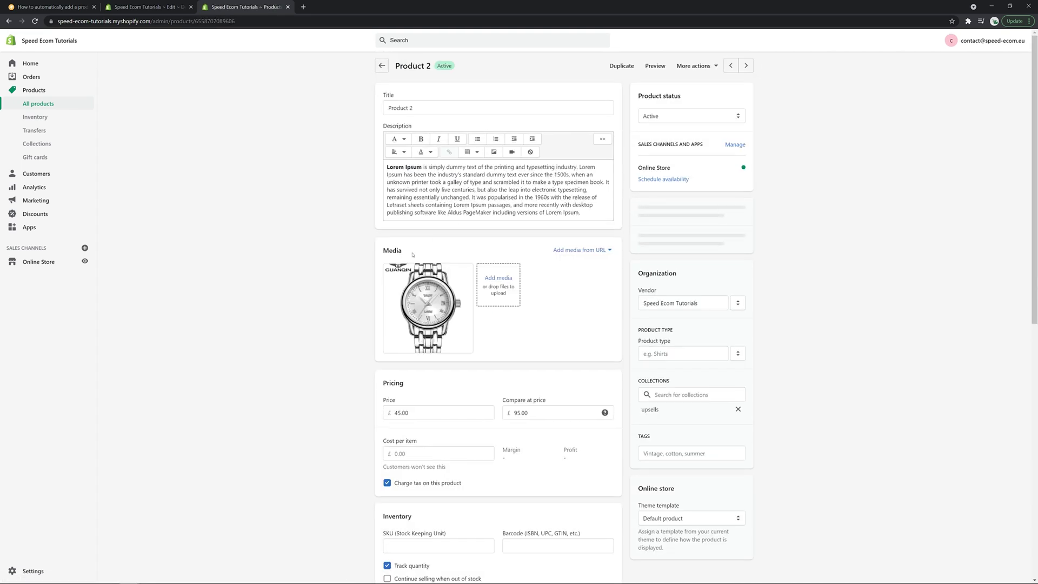
pyautogui.scroll(-10, 490, 470)
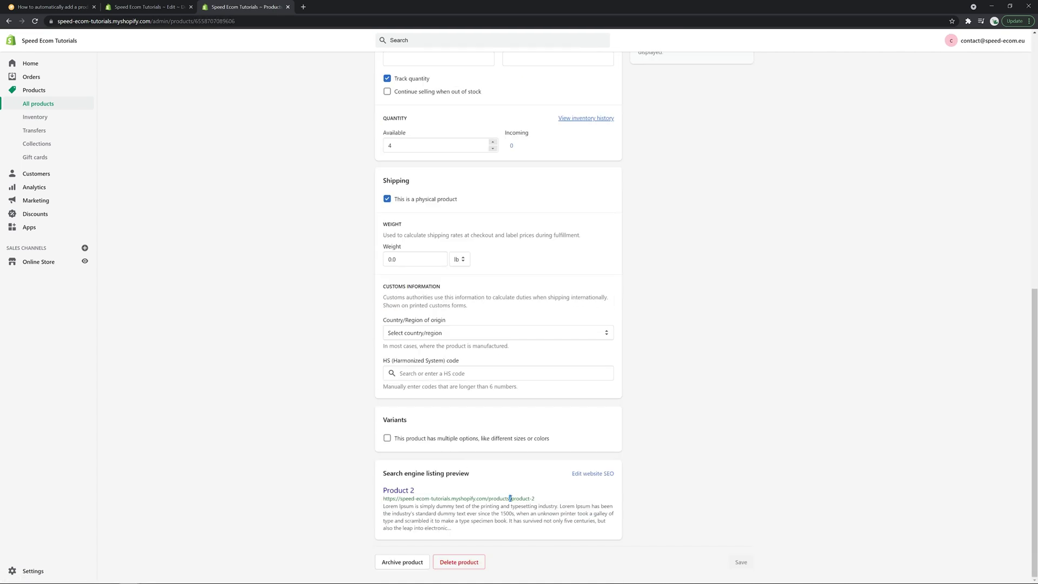
pyautogui.moveTo(510, 498); pyautogui.dragTo(534, 498)
# Step: Save the edited cart.liquid and open the live storefront's product catalog
pyautogui.click(144, 7)
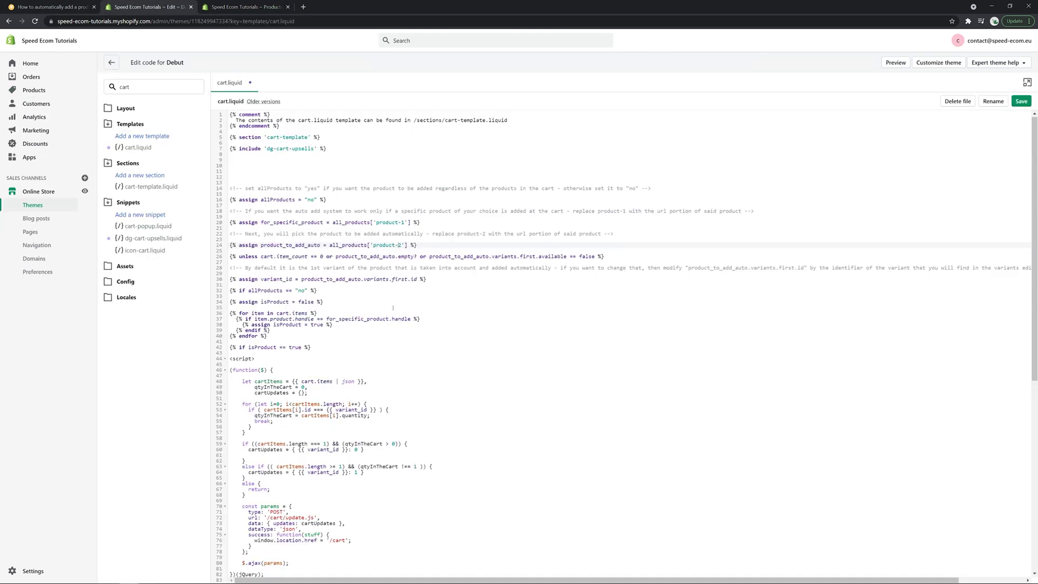
pyautogui.click(1022, 101)
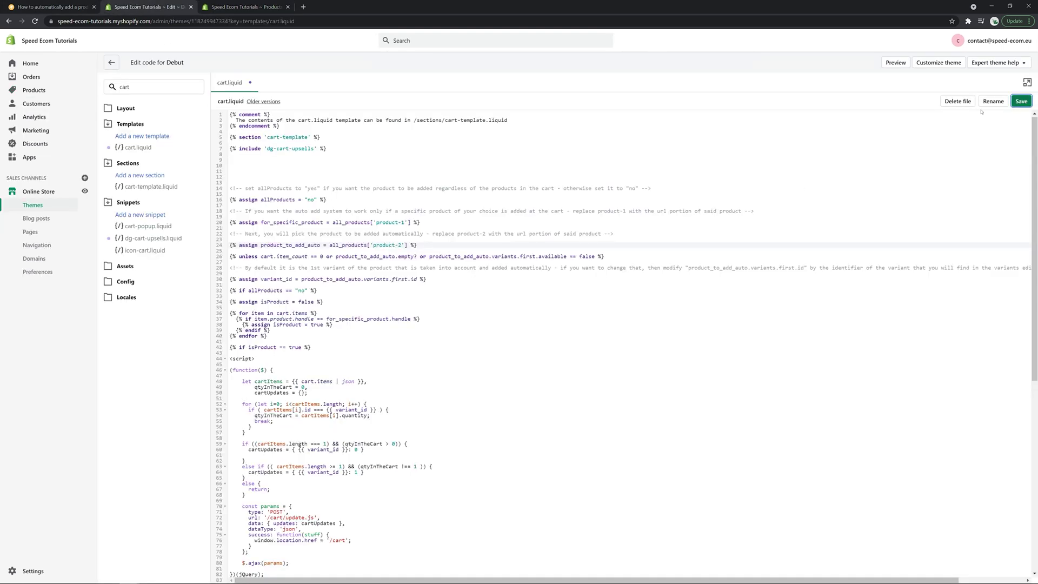
pyautogui.click(93, 187)
pyautogui.scroll(-3, 486, 134)
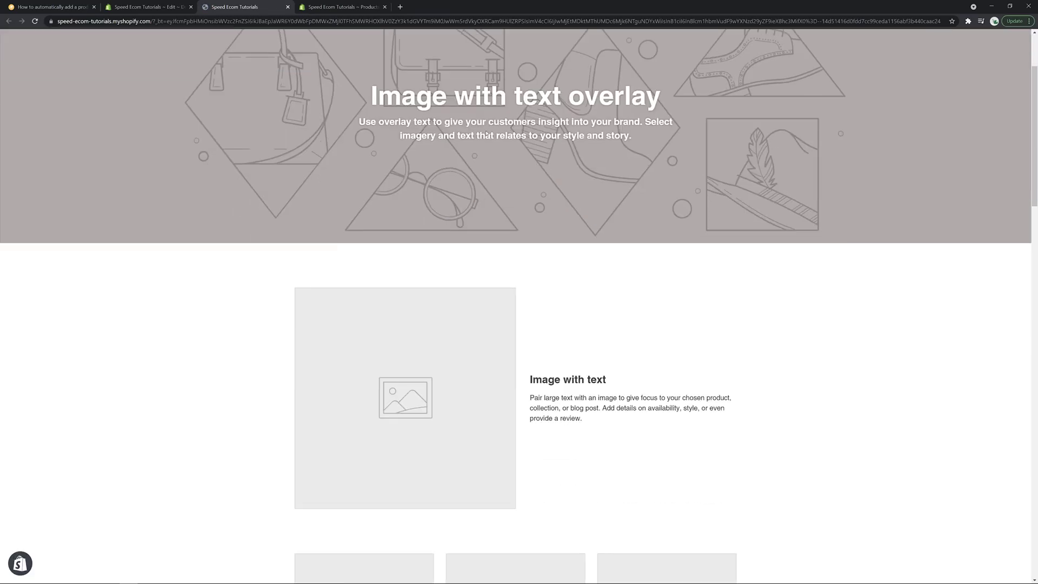
pyautogui.scroll(3, 487, 134)
pyautogui.click(517, 85)
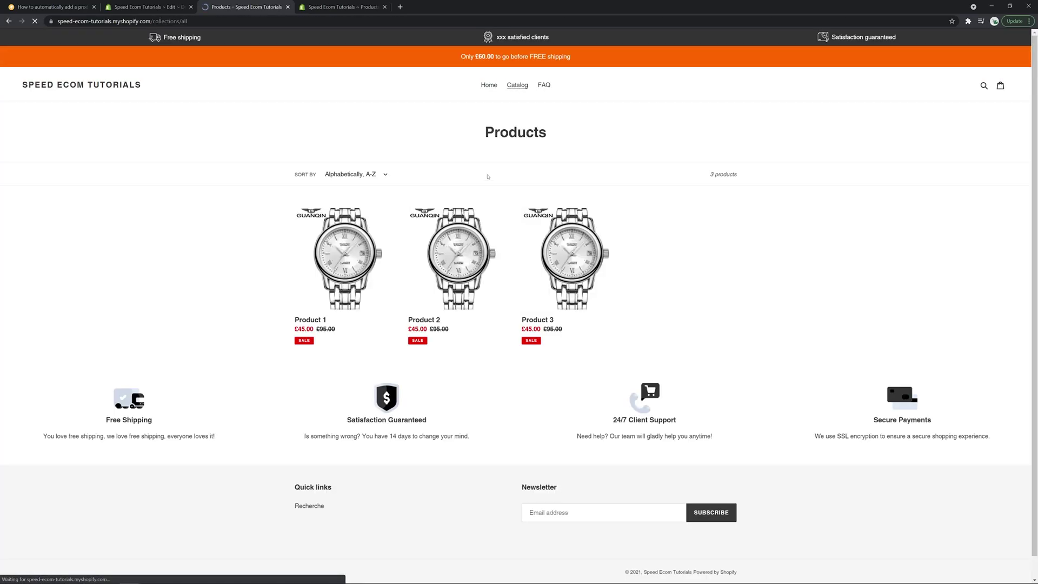
# Step: Remove Product 1 from the storefront cart, add and remove Product 3, then return to cart.liquid
pyautogui.click(349, 266)
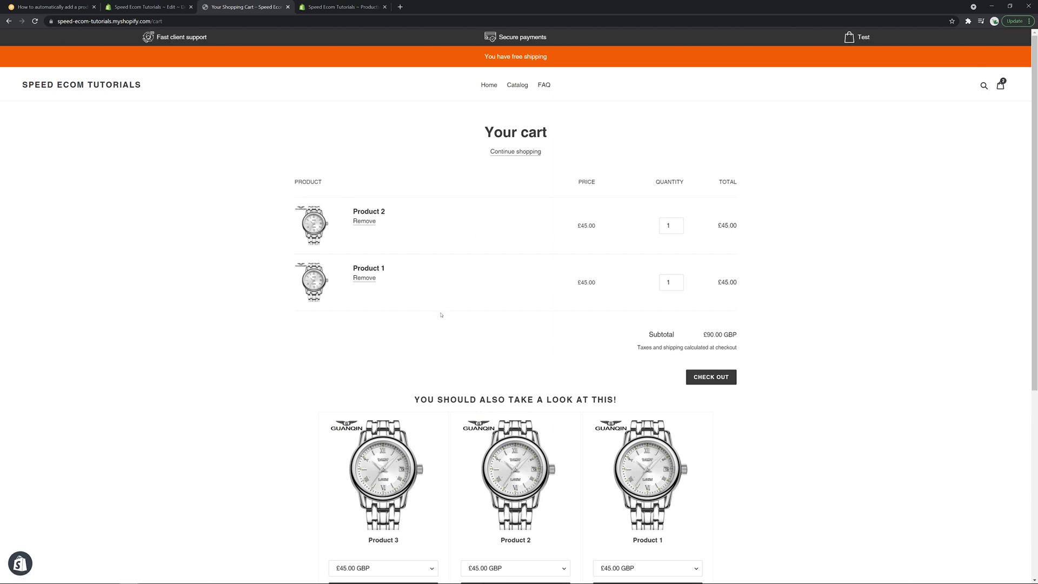
pyautogui.click(364, 278)
pyautogui.click(514, 87)
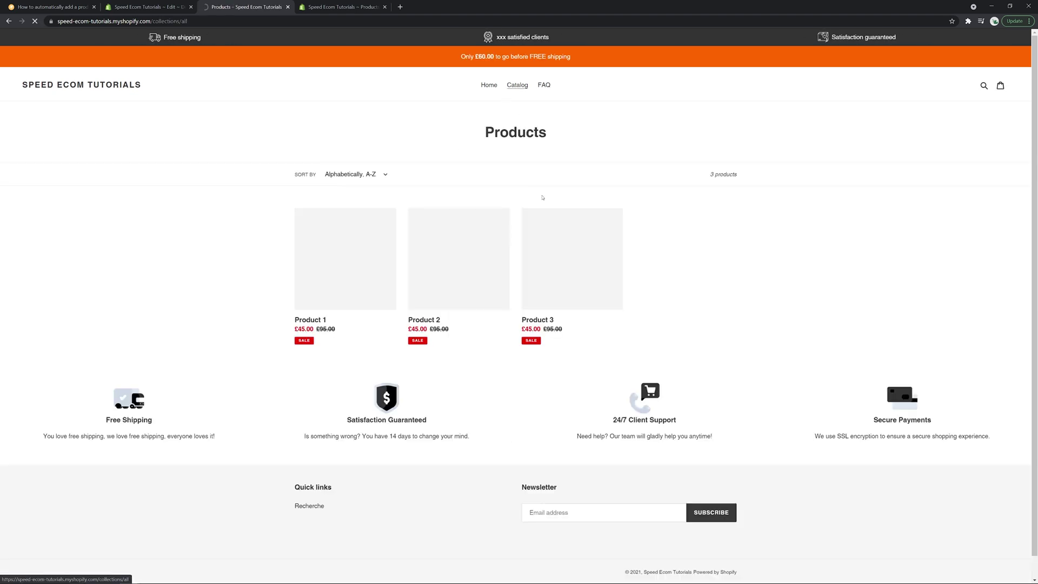
pyautogui.click(551, 244)
pyautogui.click(537, 198)
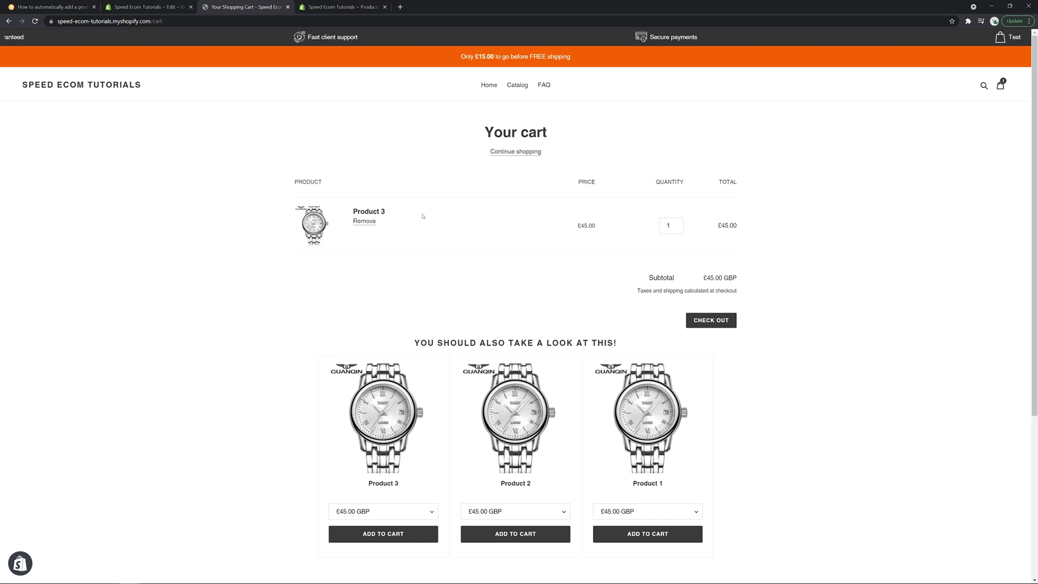
pyautogui.click(371, 222)
pyautogui.click(173, 3)
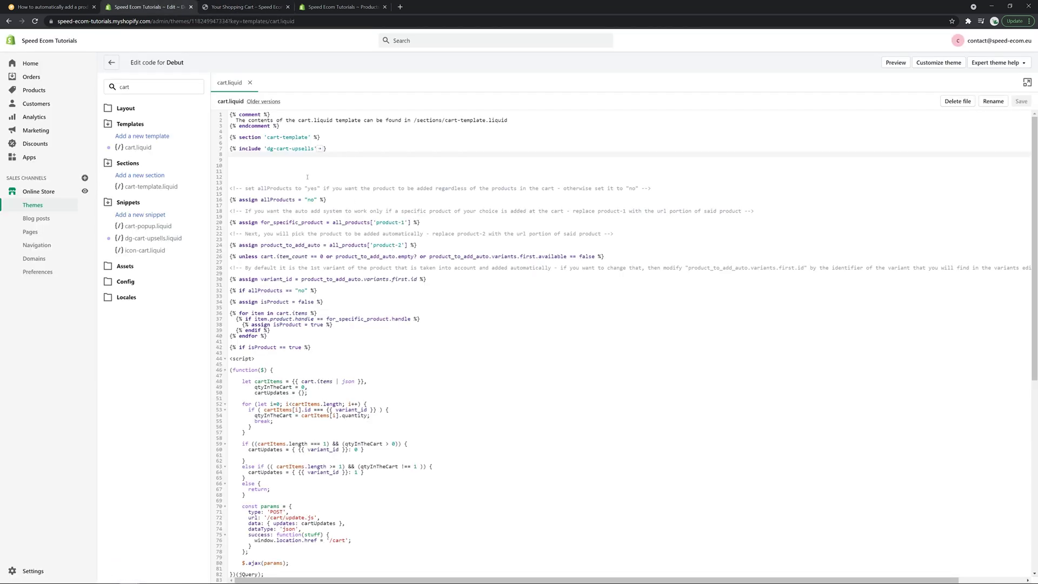
# Step: Replace 'no' with 'yes' for allProducts on line 16 and save cart.liquid
pyautogui.doubleClick(310, 199)
pyautogui.write('yes')
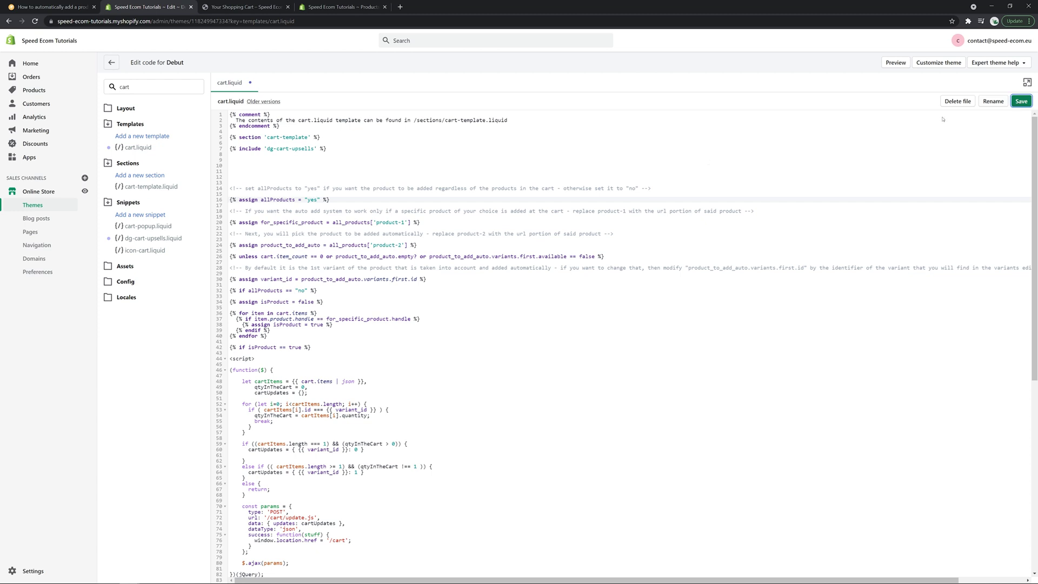
pyautogui.click(1021, 101)
# Step: Add Product 3 to the empty cart from the catalog, see Product 2 auto-added, and return to the code
pyautogui.click(236, 4)
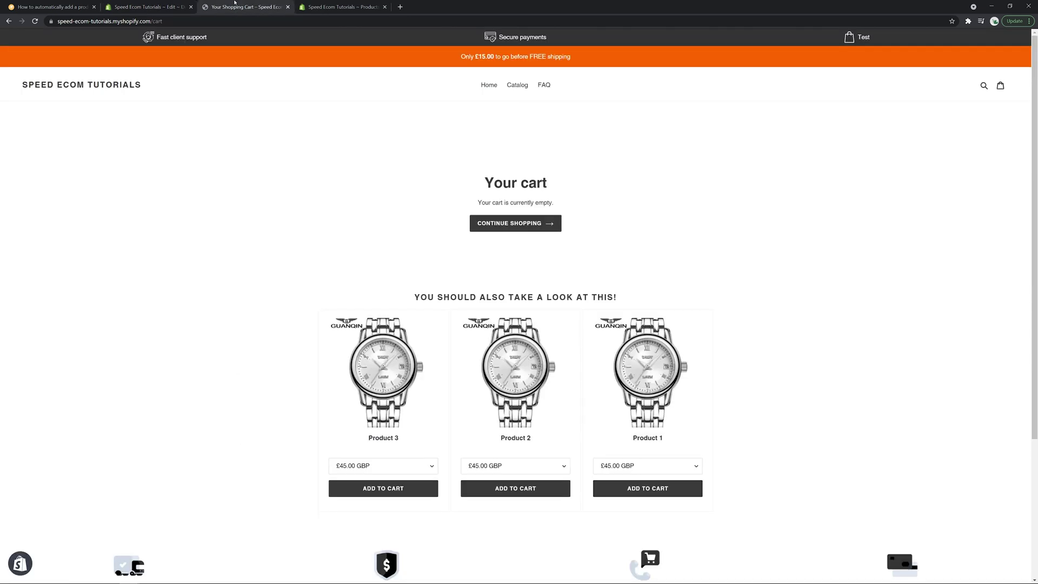
pyautogui.click(517, 85)
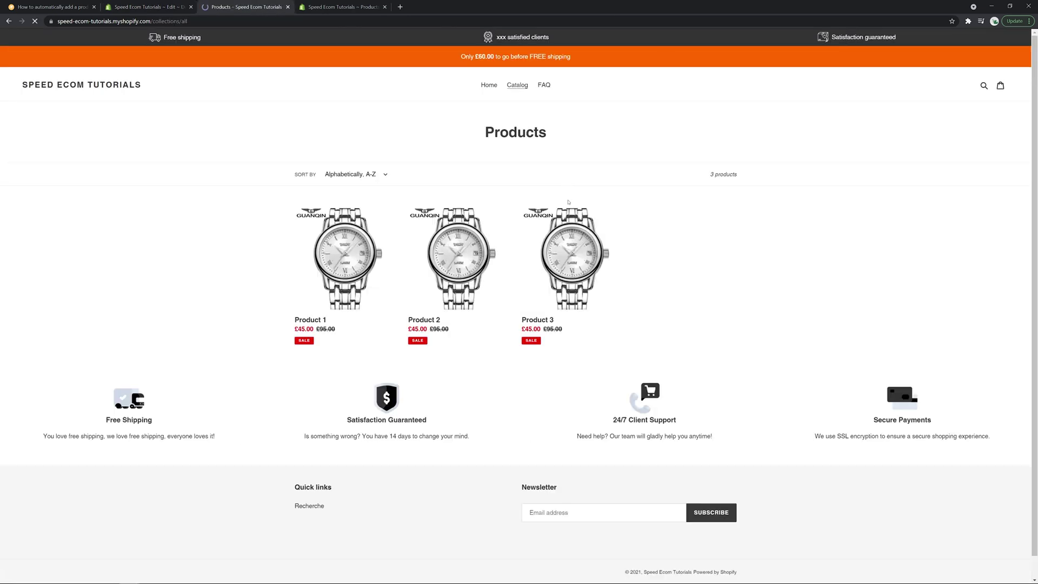
pyautogui.click(551, 254)
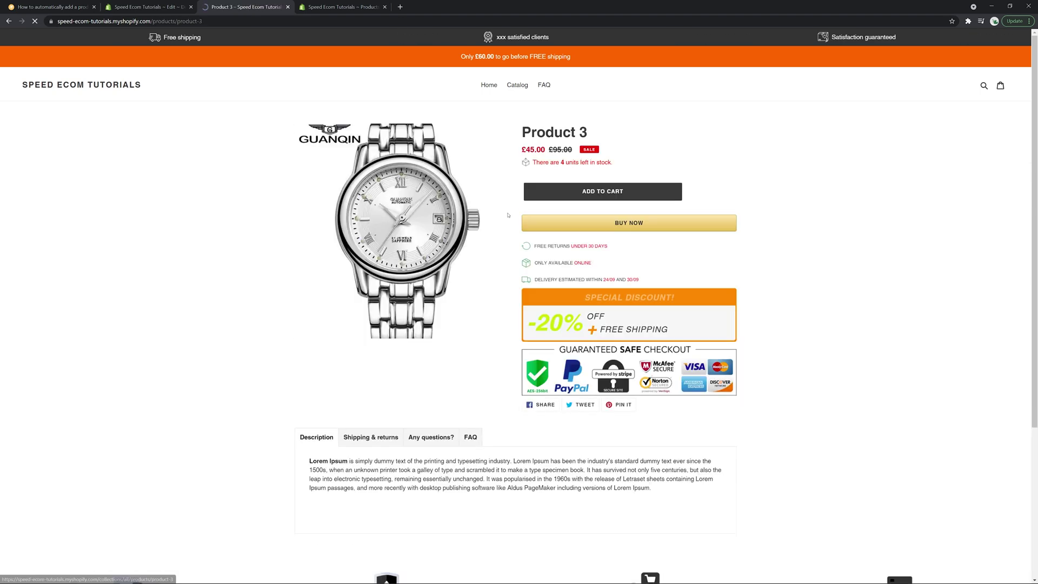
pyautogui.click(583, 198)
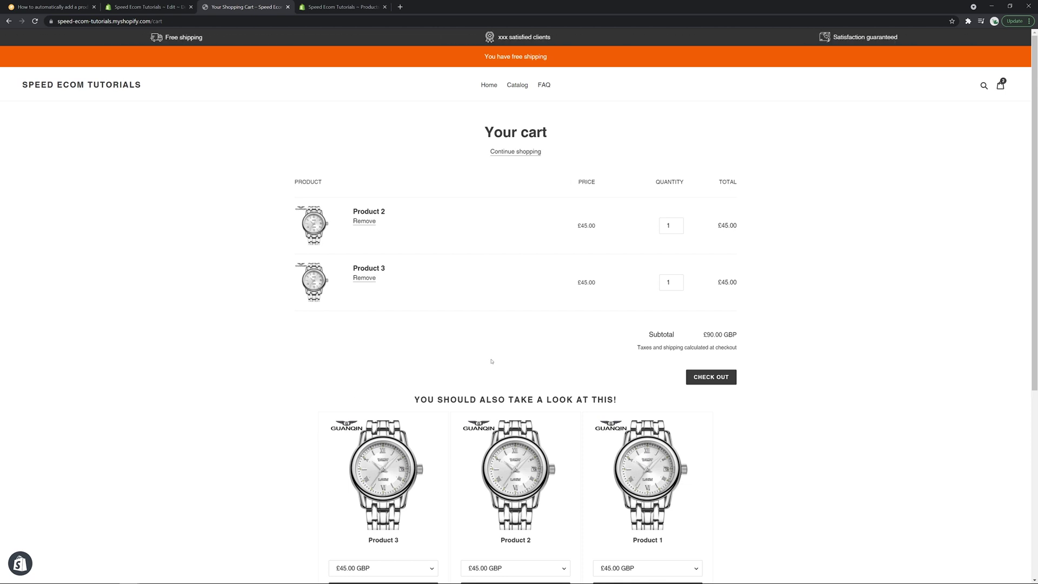
pyautogui.click(172, 7)
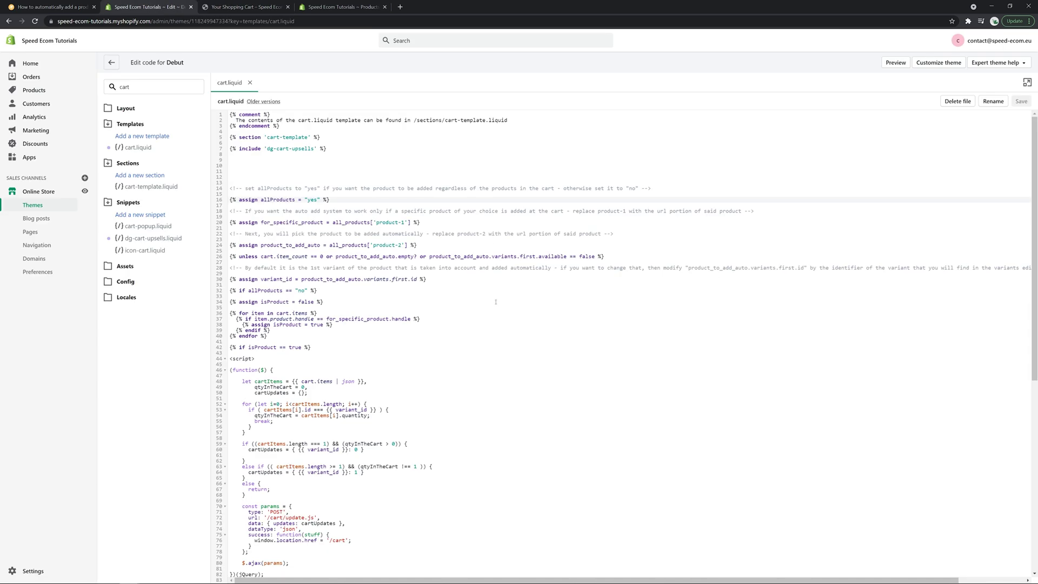
# Step: Place the cursor on empty line 31 of cart.liquid, then open Product 2's admin page
pyautogui.click(426, 286)
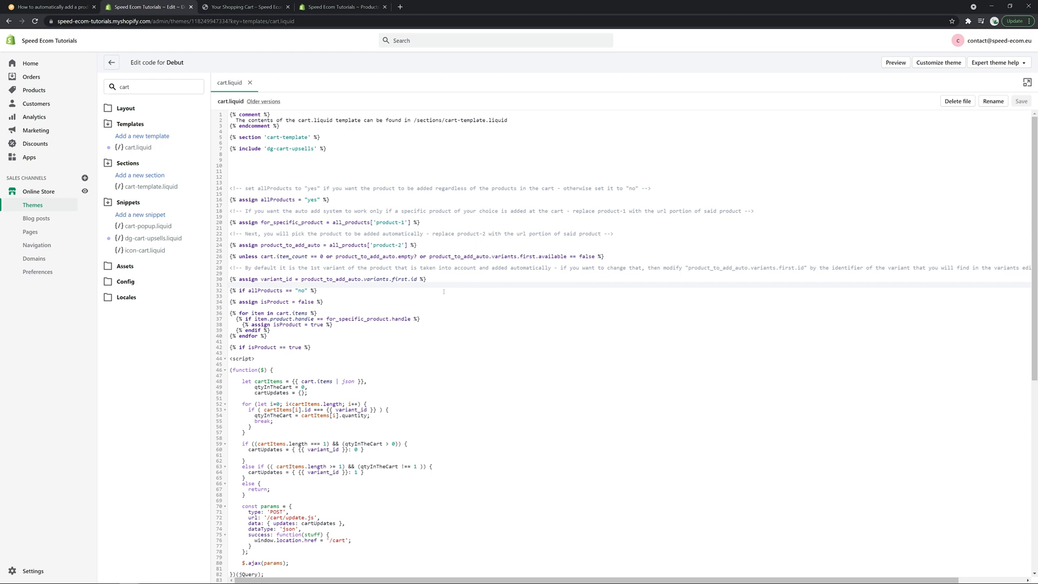
pyautogui.click(342, 8)
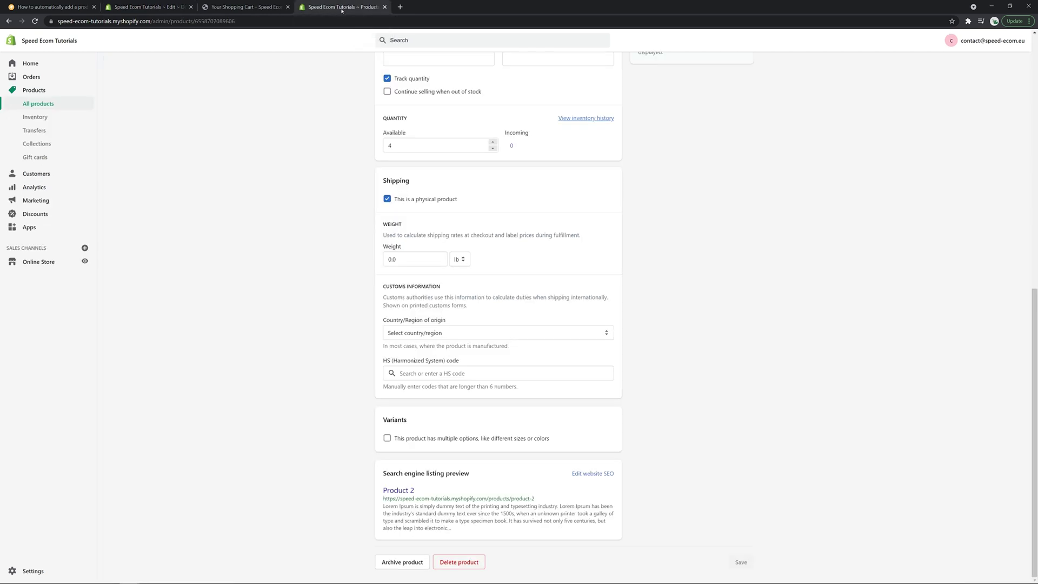
pyautogui.click(51, 106)
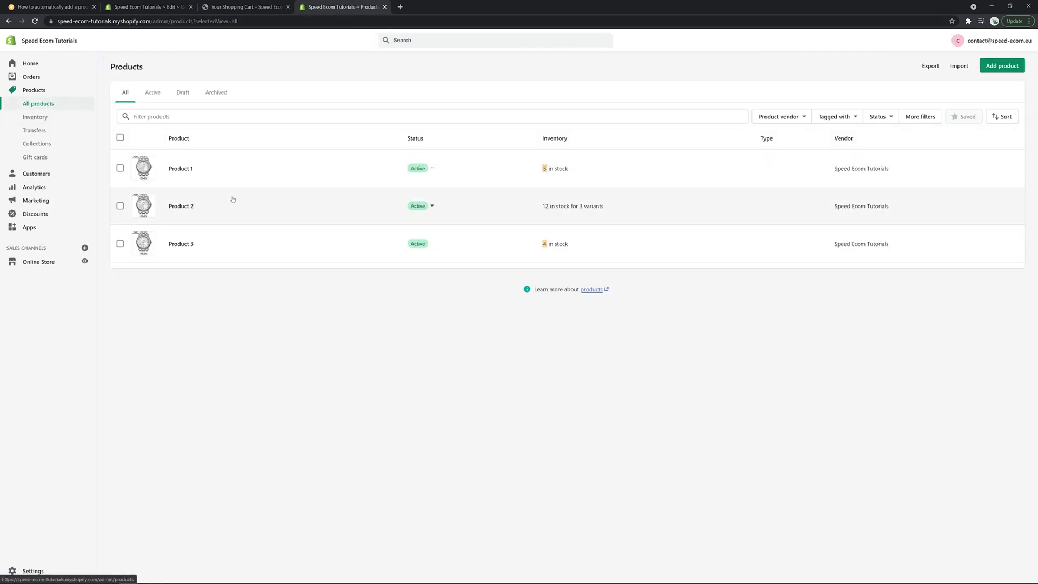
pyautogui.click(259, 208)
pyautogui.scroll(-1, 331, 222)
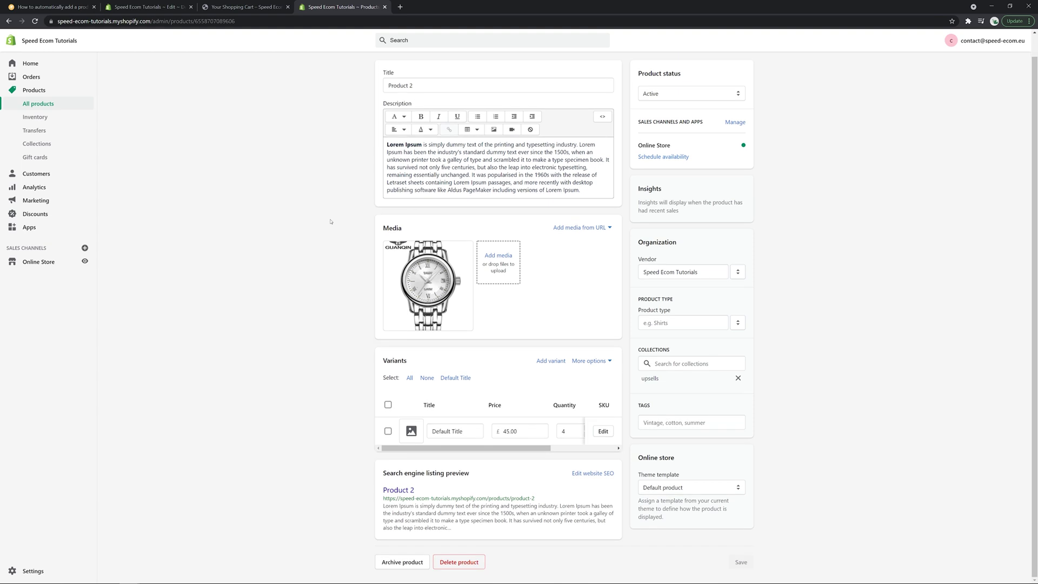
pyautogui.scroll(-1, 331, 221)
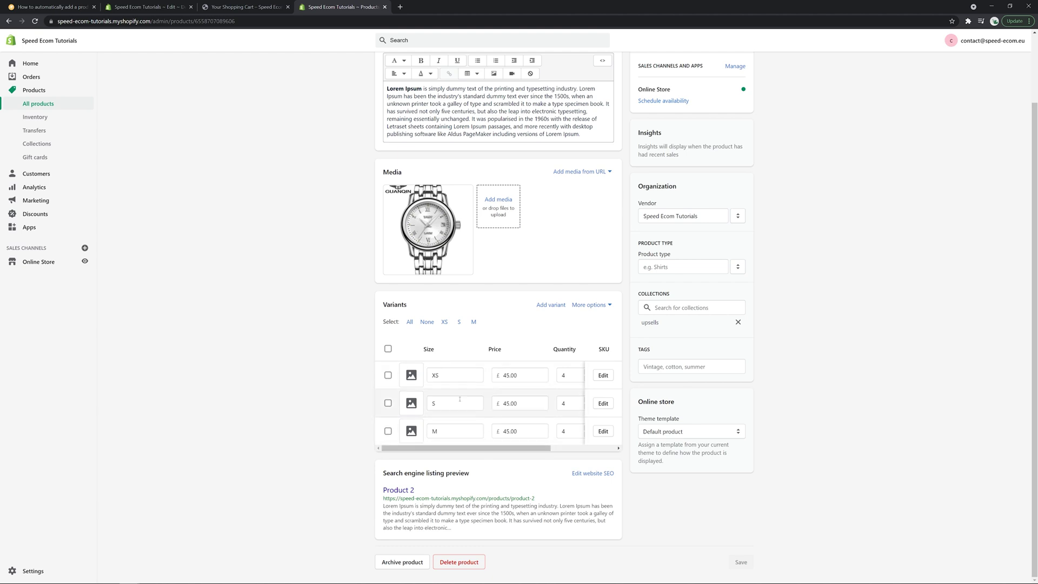
pyautogui.click(603, 375)
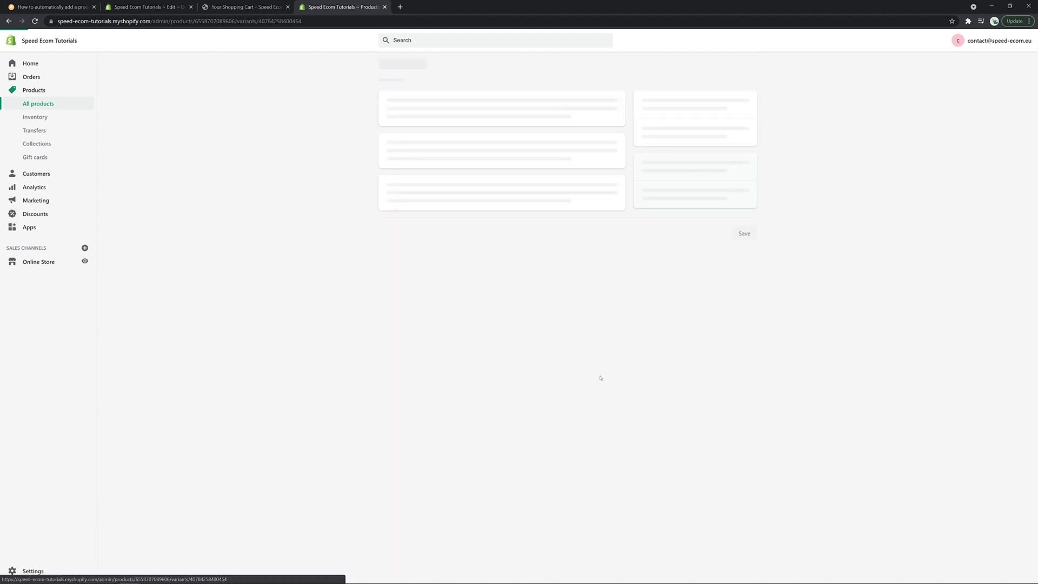
pyautogui.doubleClick(279, 21)
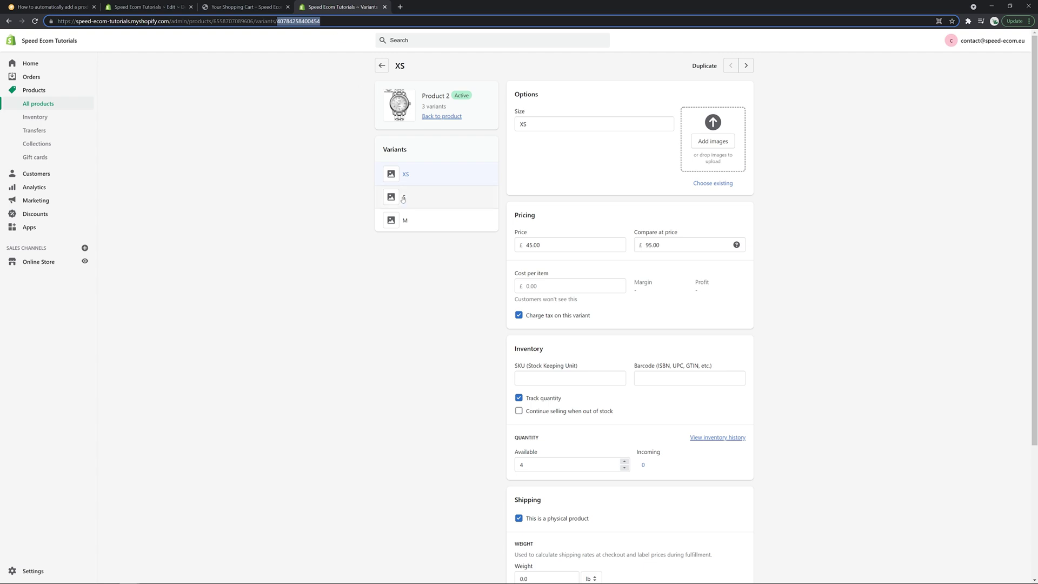
pyautogui.click(409, 221)
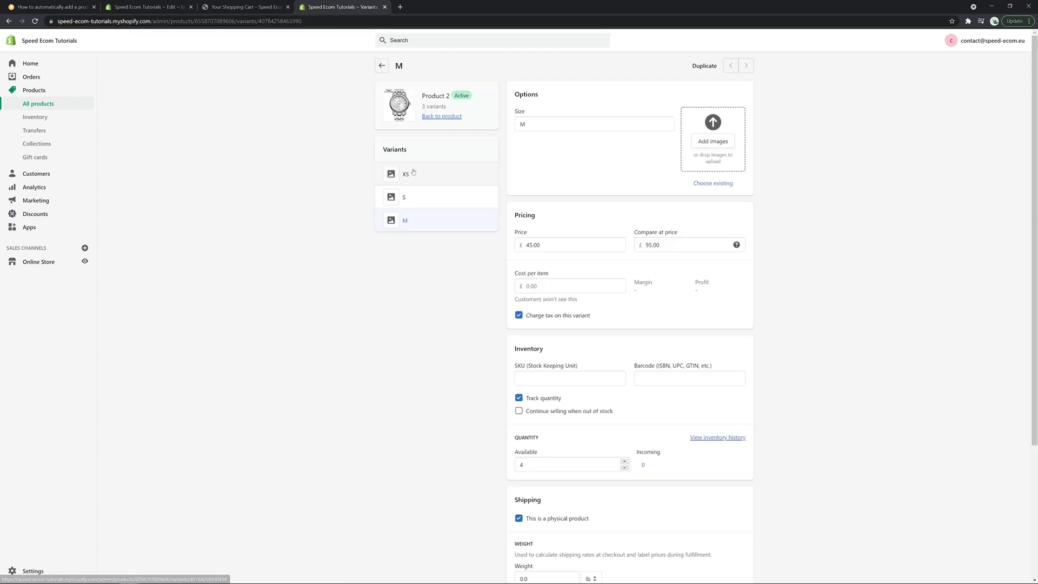
pyautogui.doubleClick(287, 22)
pyautogui.hotkey('ctrl', 'c')
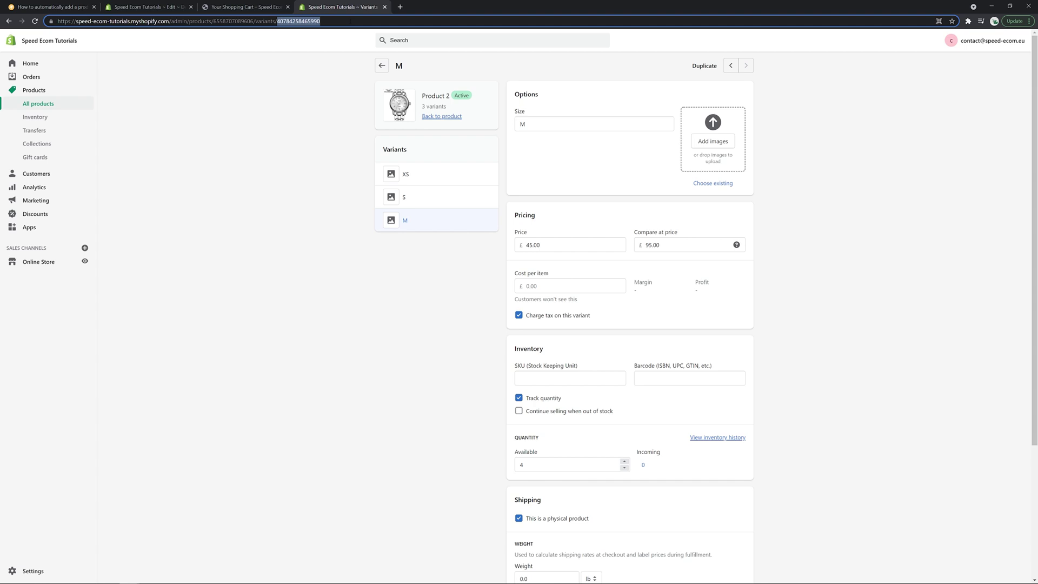
pyautogui.click(182, 4)
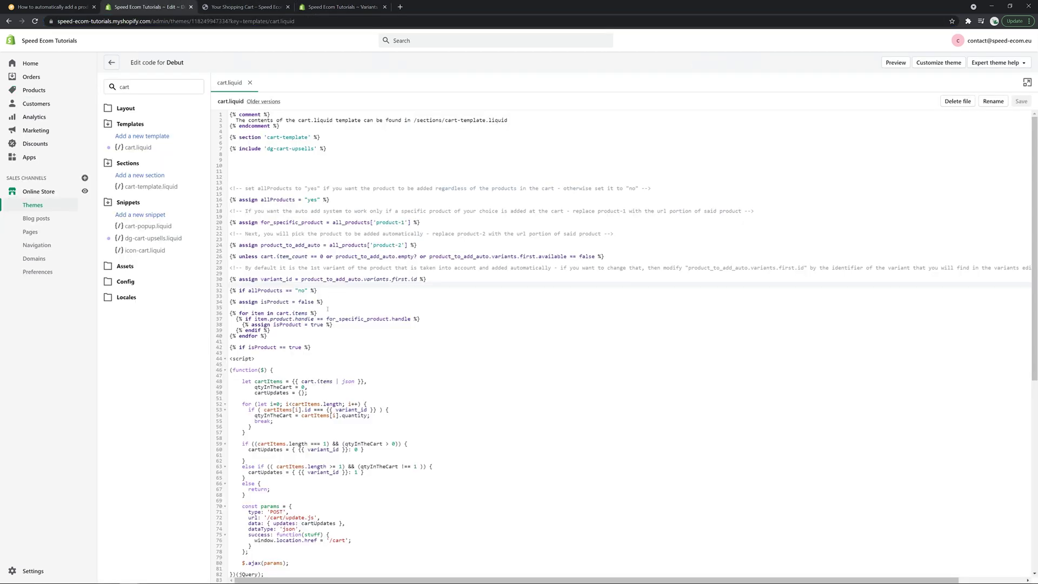
pyautogui.moveTo(301, 279); pyautogui.dragTo(417, 279)
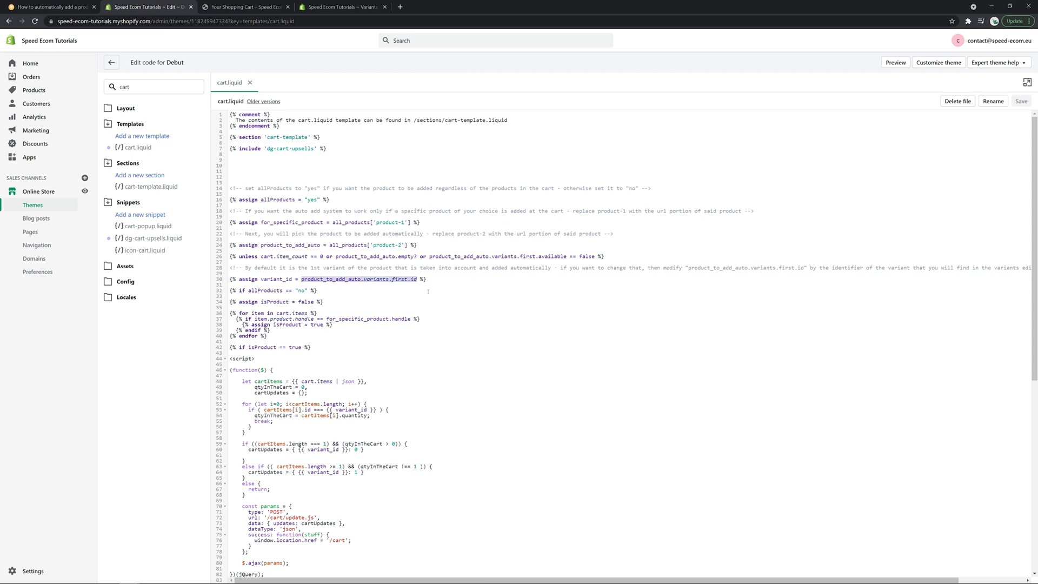
pyautogui.hotkey('ctrl', 'v')
pyautogui.click(1021, 101)
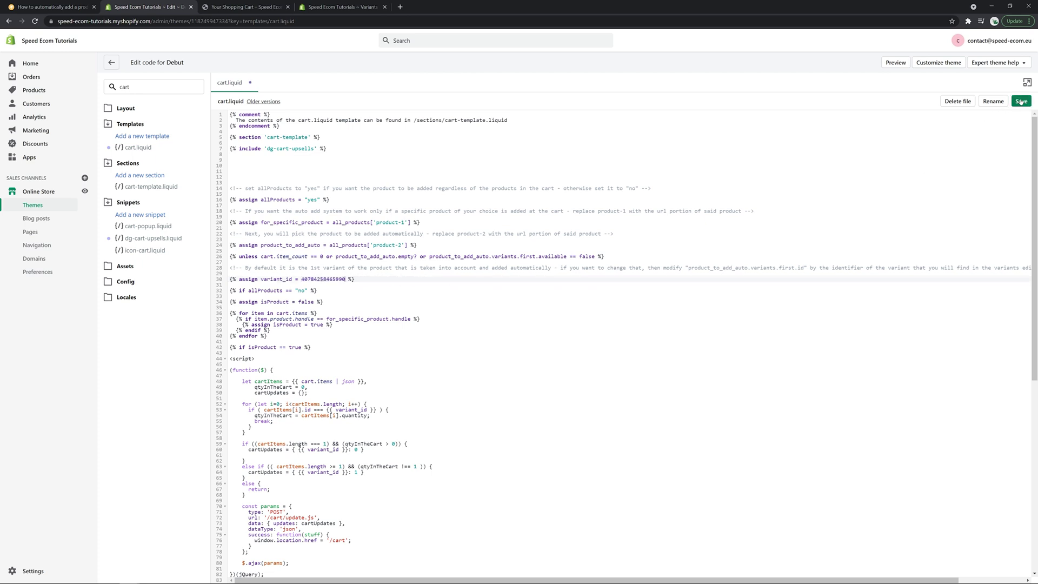
# Step: Empty the storefront cart, then add Product 1 from the catalog to trigger the size M auto-add
pyautogui.click(268, 3)
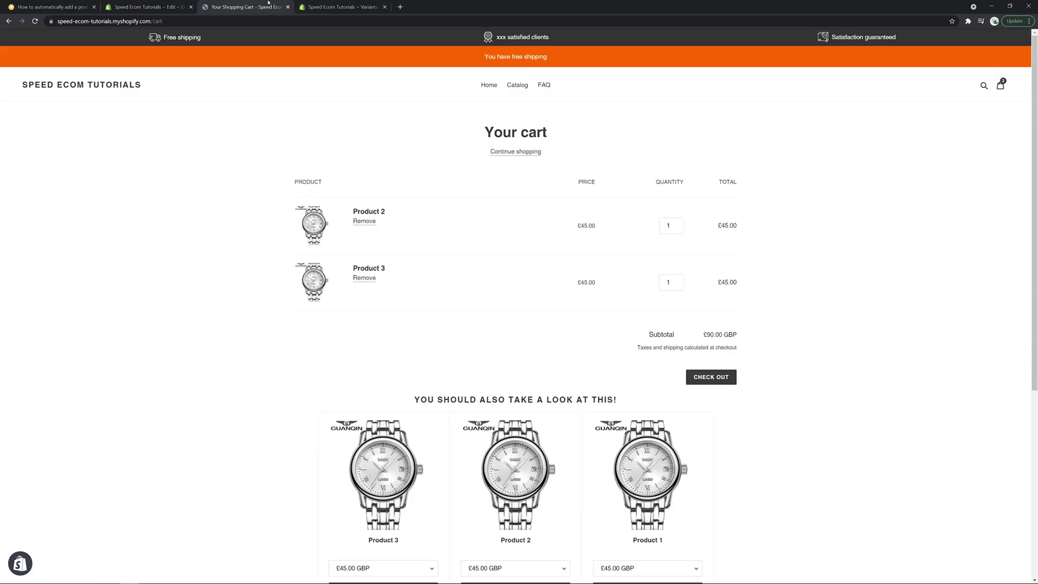
pyautogui.click(364, 221)
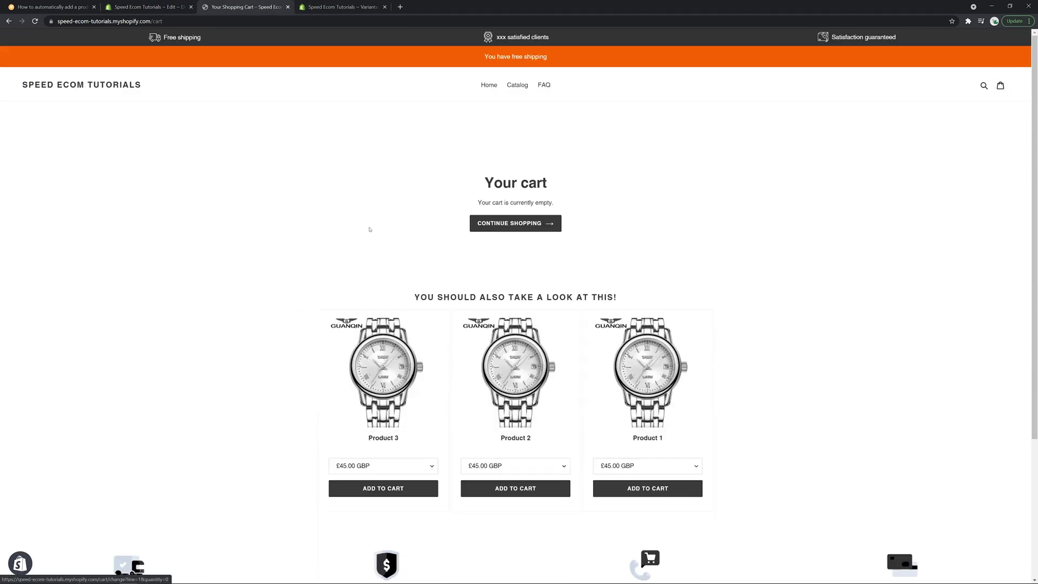
pyautogui.click(518, 86)
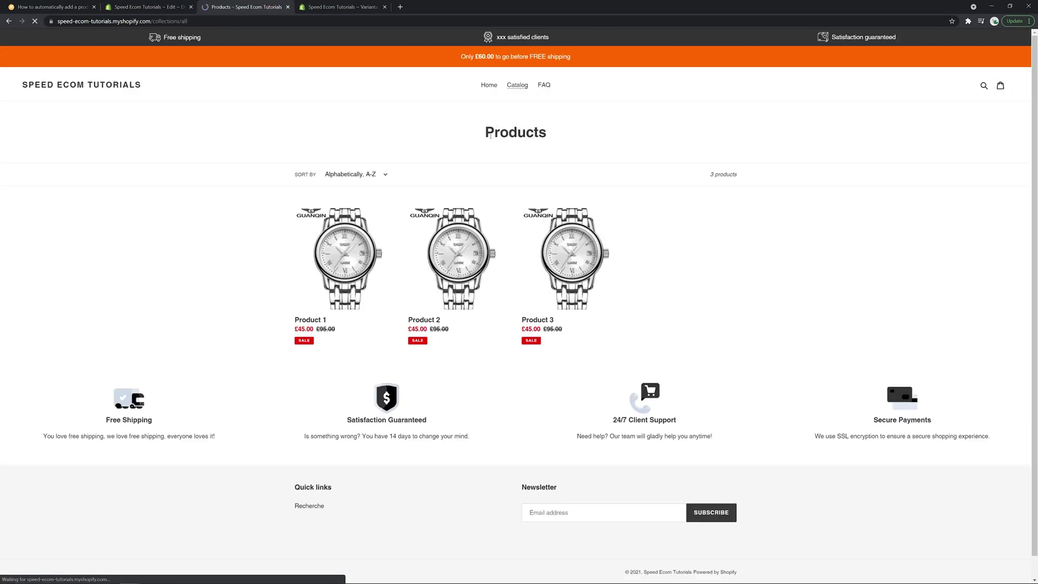
pyautogui.click(350, 253)
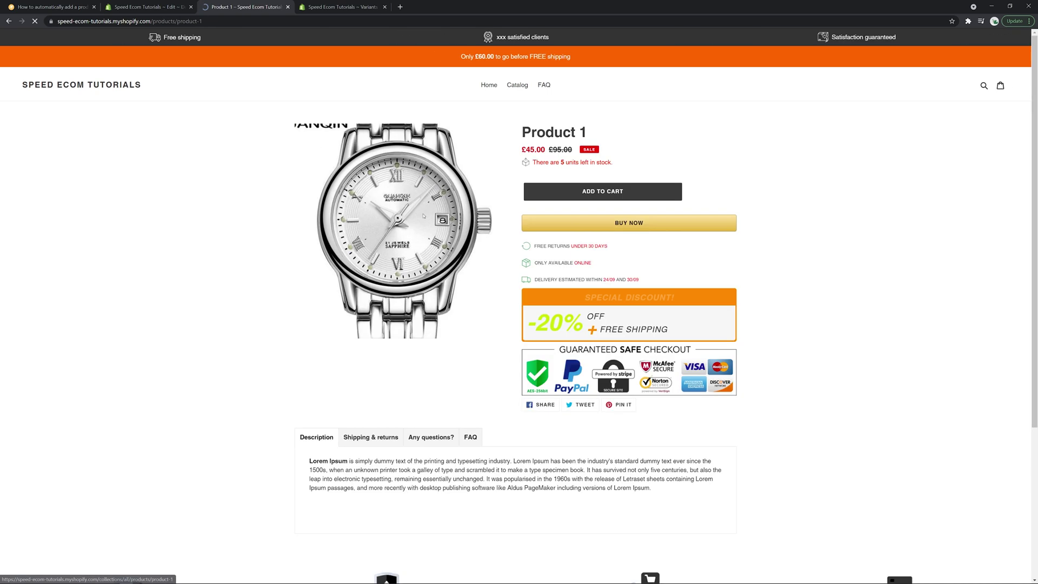
pyautogui.click(583, 193)
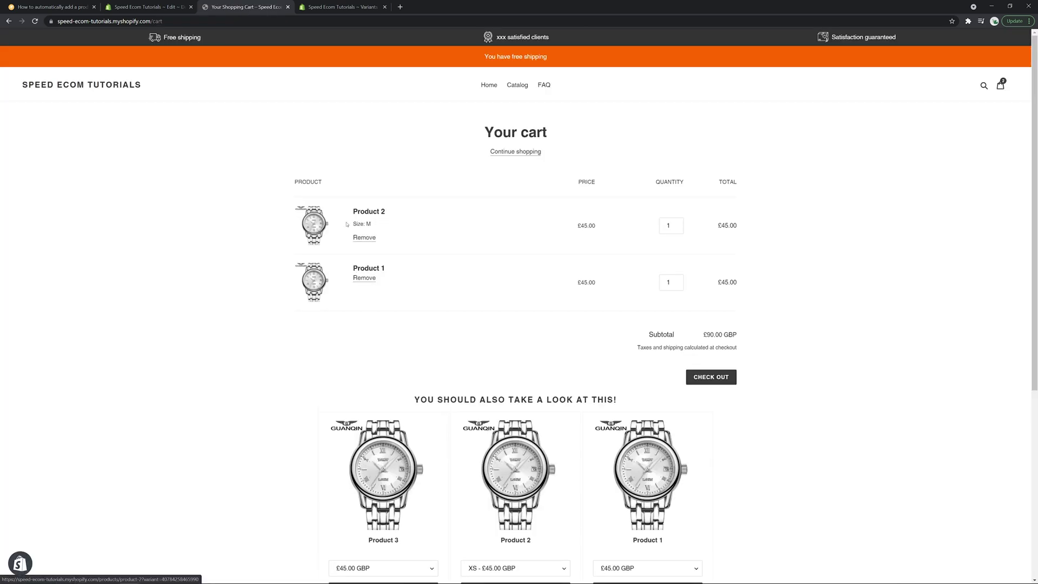